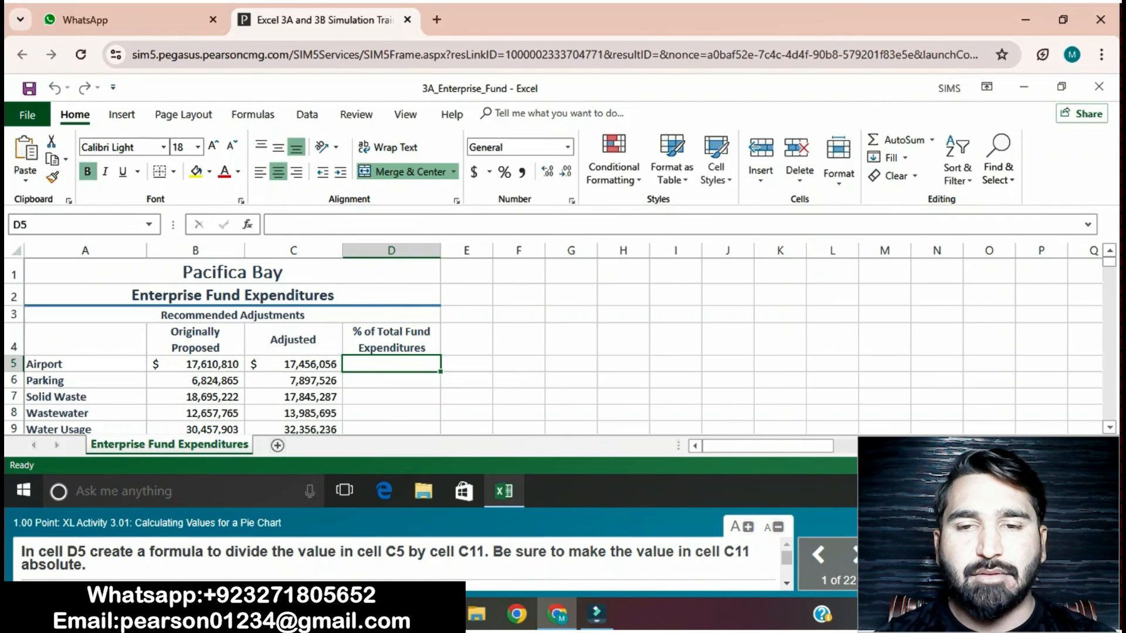
# Step: Enter the formula =C5/$C$11 in cell D5 and fill it down through cell D10
pyautogui.write('=')
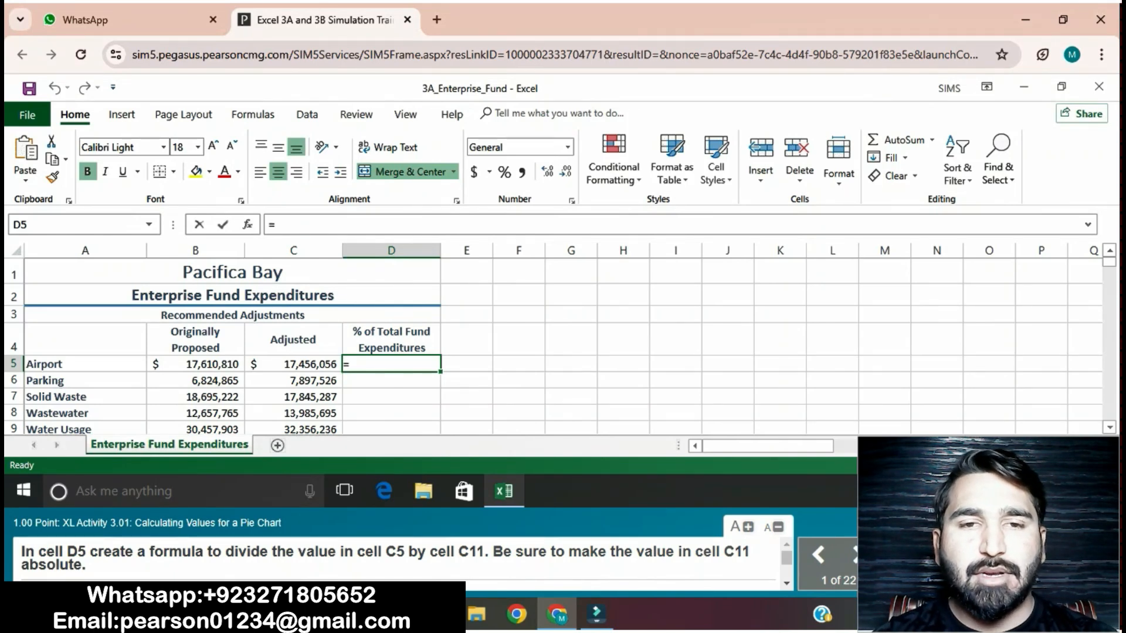
pyautogui.write('C5/')
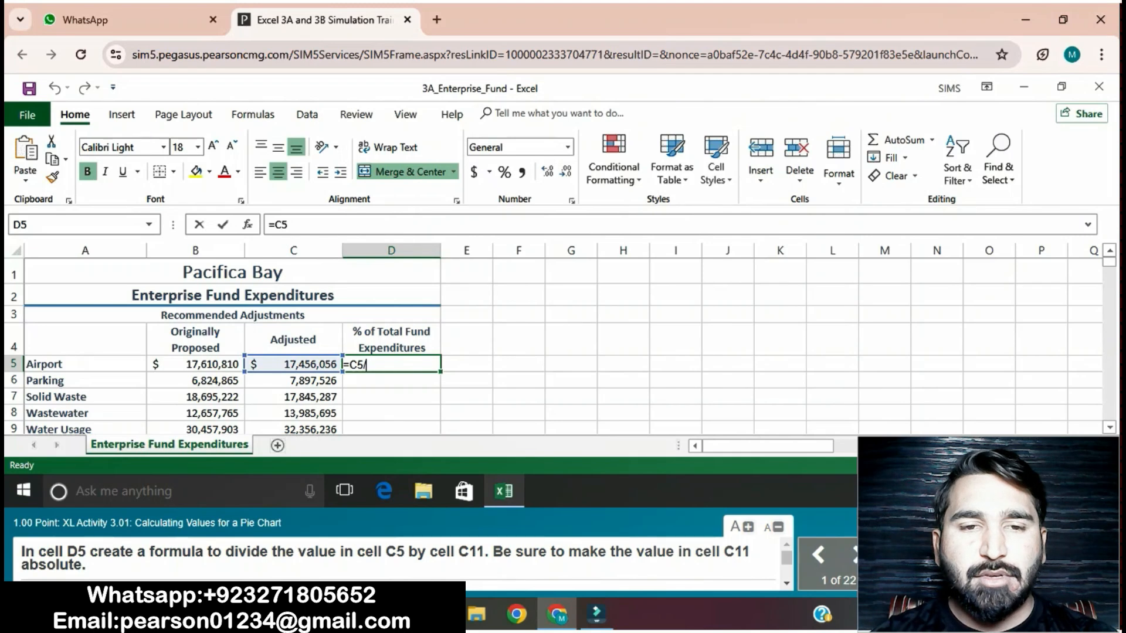
pyautogui.write('$')
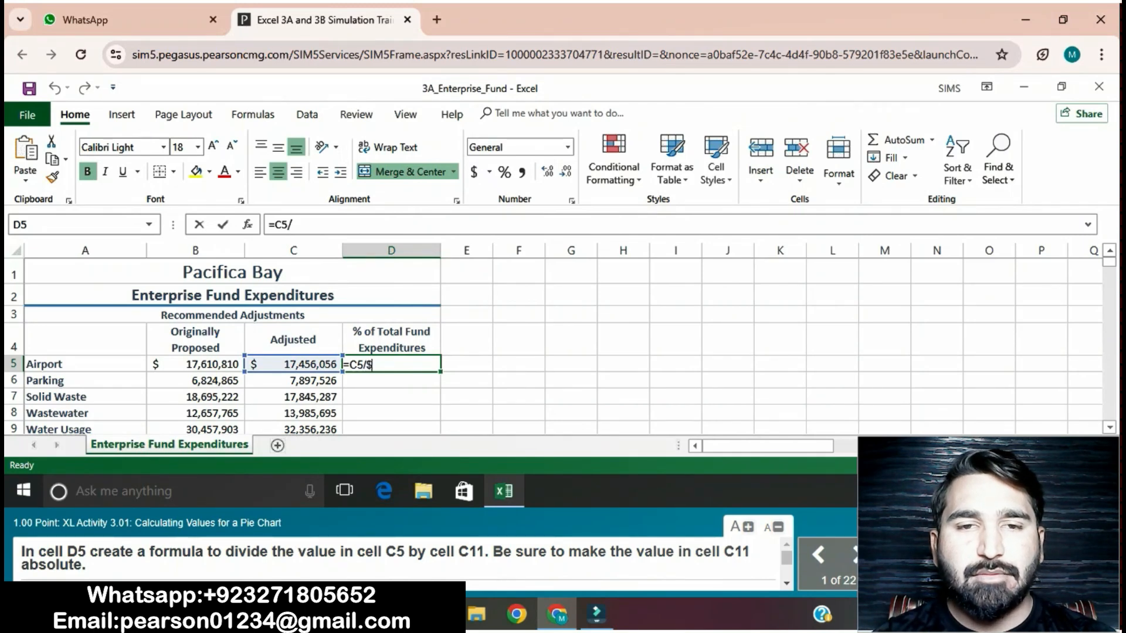
pyautogui.write('C')
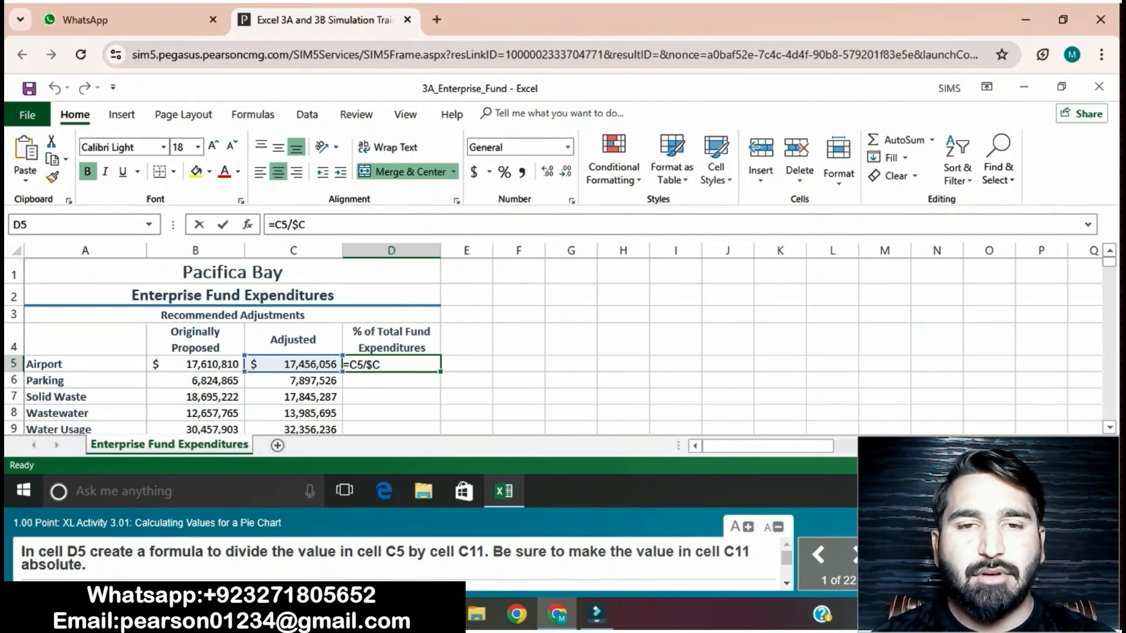
pyautogui.write('$11')
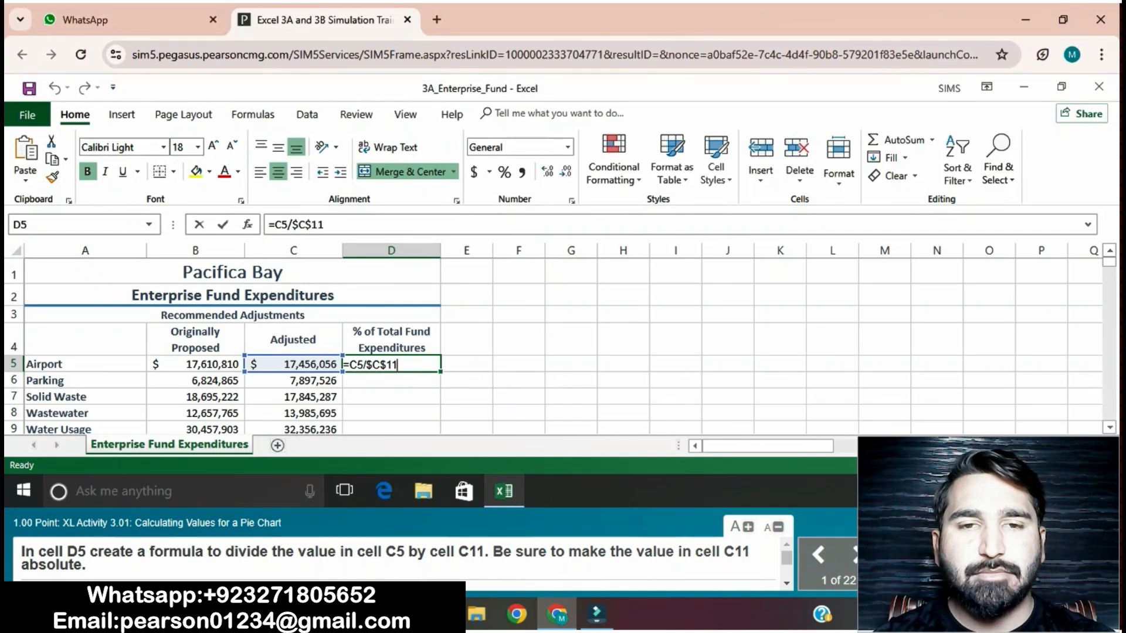
pyautogui.press('Return')
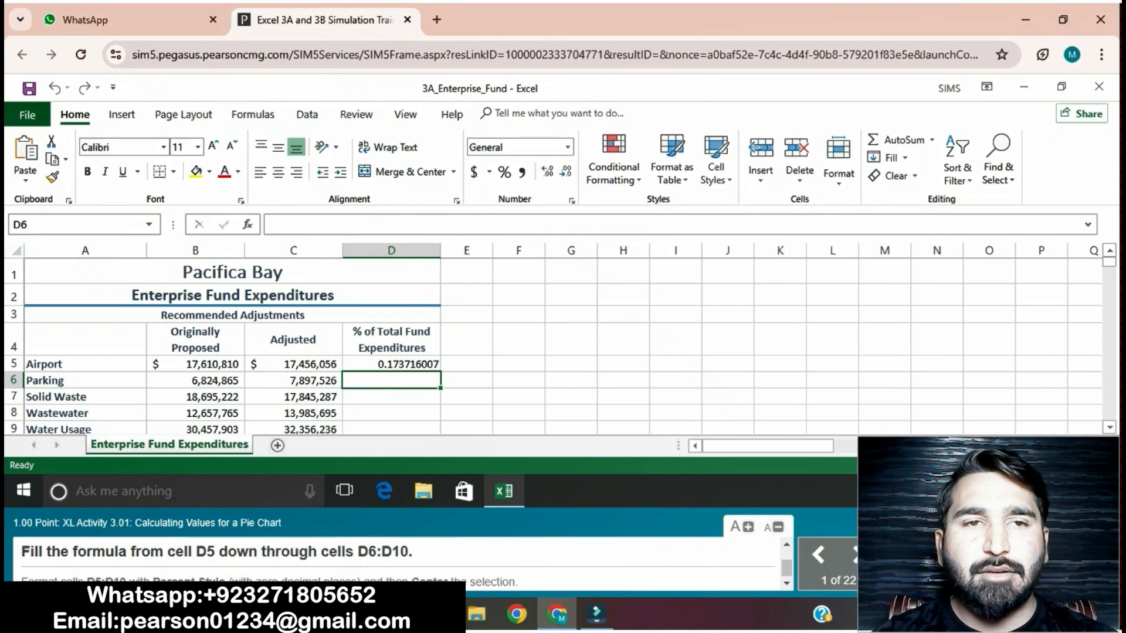
pyautogui.click(391, 364)
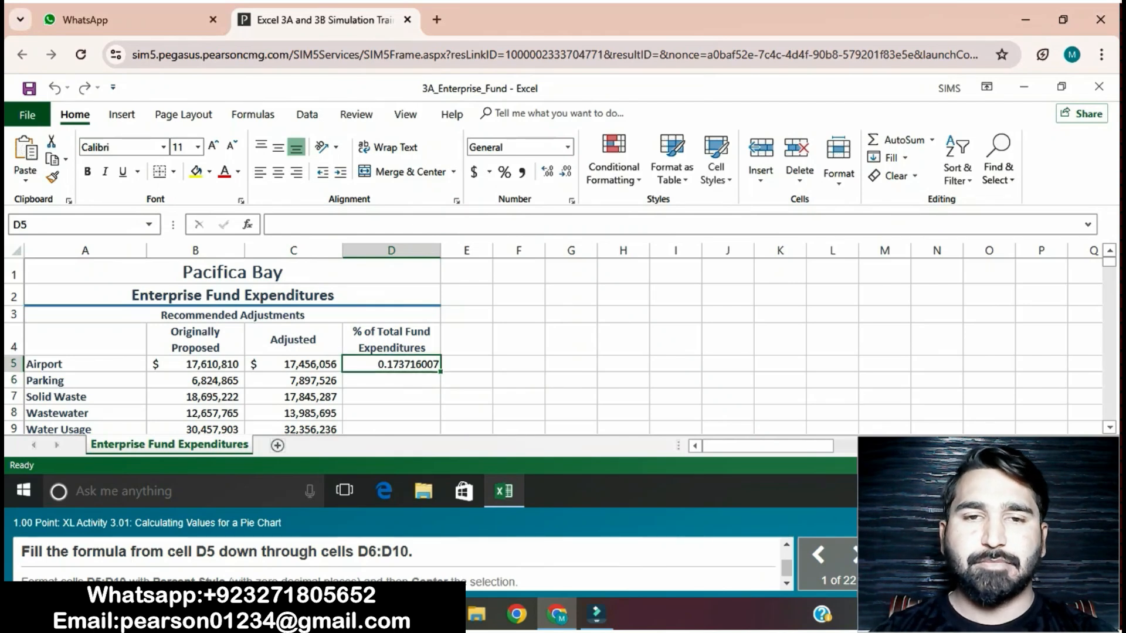
pyautogui.moveTo(440, 372); pyautogui.dragTo(440, 323)
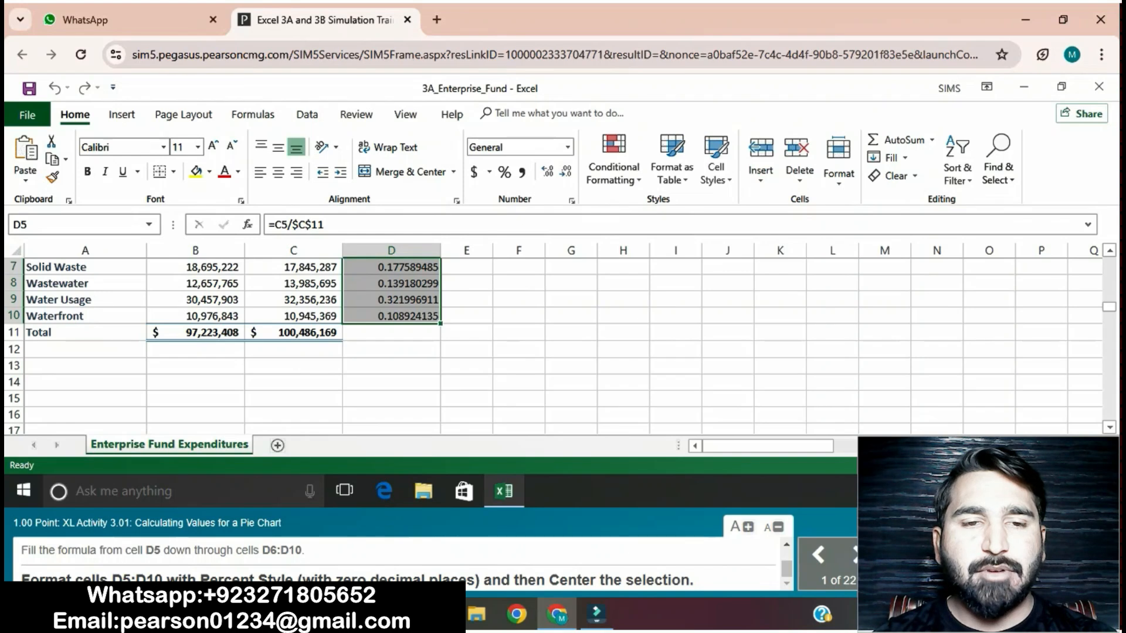
# Step: Format the range D5:D10 with Percent Style and center its contents horizontally
pyautogui.click(504, 172)
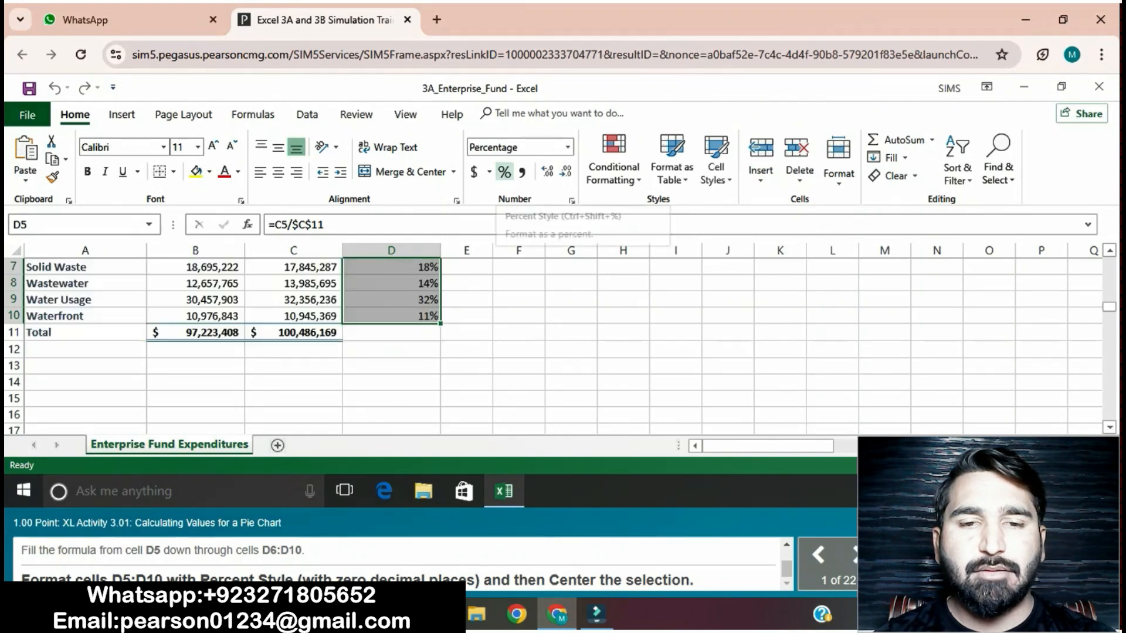
pyautogui.click(278, 172)
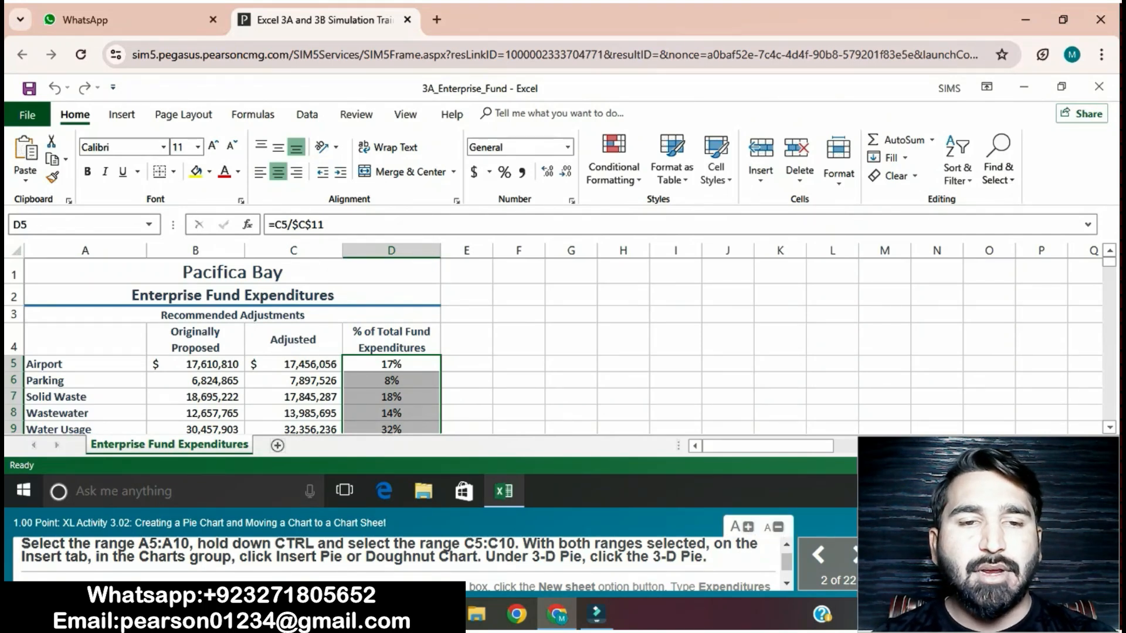
# Step: Insert a 3-D Pie chart from the ranges A5:A10 and C5:C10
pyautogui.click(85, 365)
pyautogui.moveTo(85, 364)
pyautogui.mouseDown()
pyautogui.moveTo(85, 434)
pyautogui.moveTo(85, 348)
pyautogui.mouseUp()
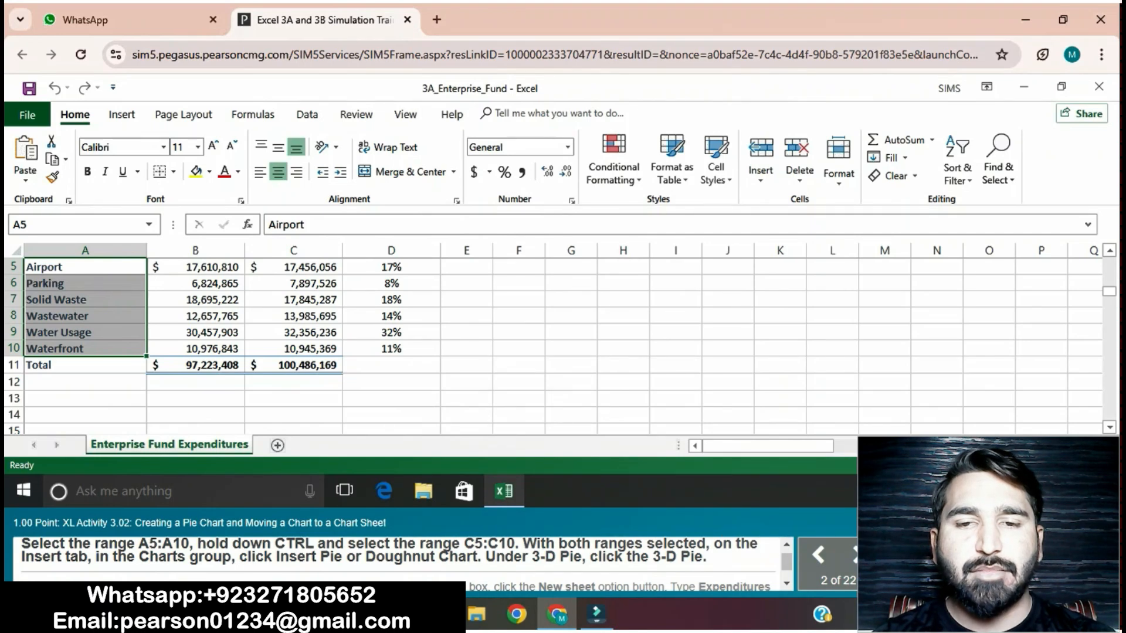
pyautogui.moveTo(294, 267); pyautogui.dragTo(293, 348)
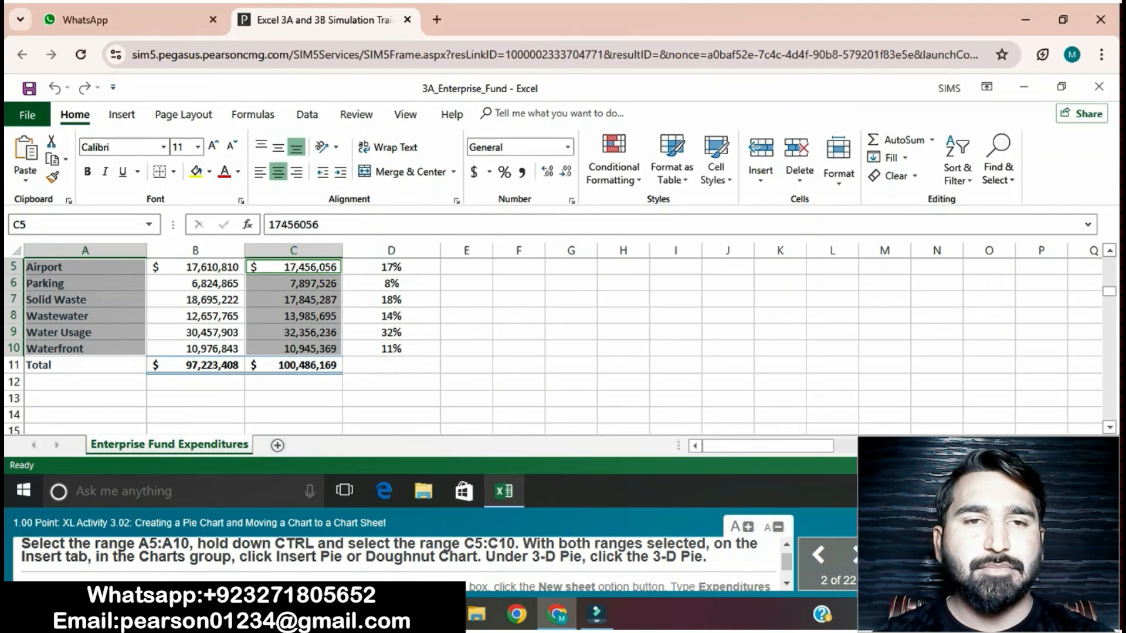
pyautogui.click(121, 114)
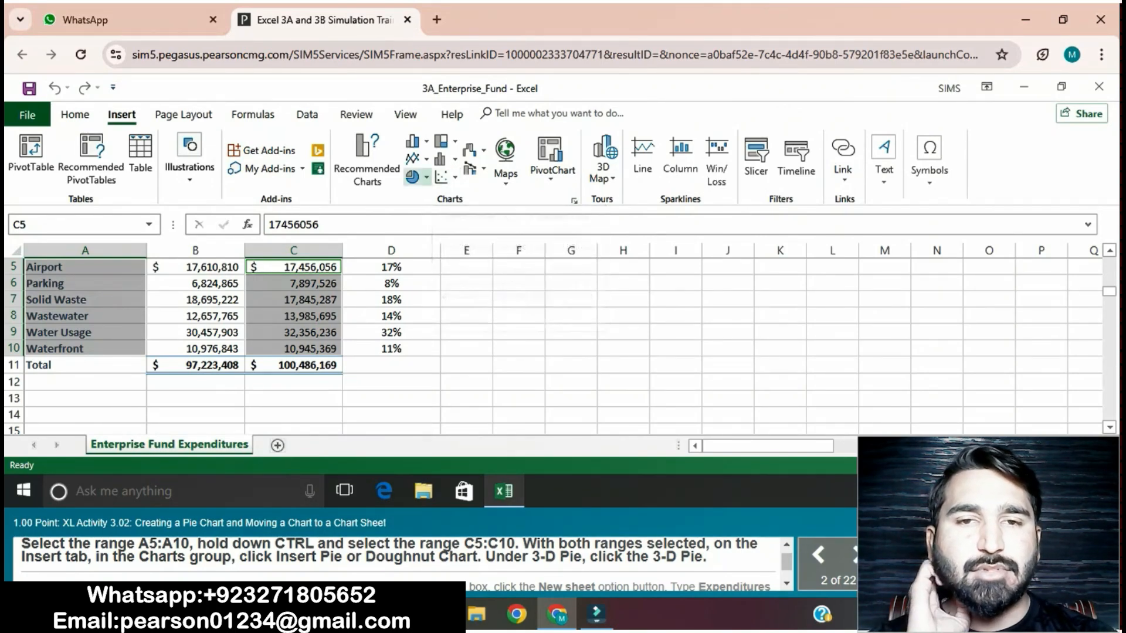
pyautogui.click(412, 176)
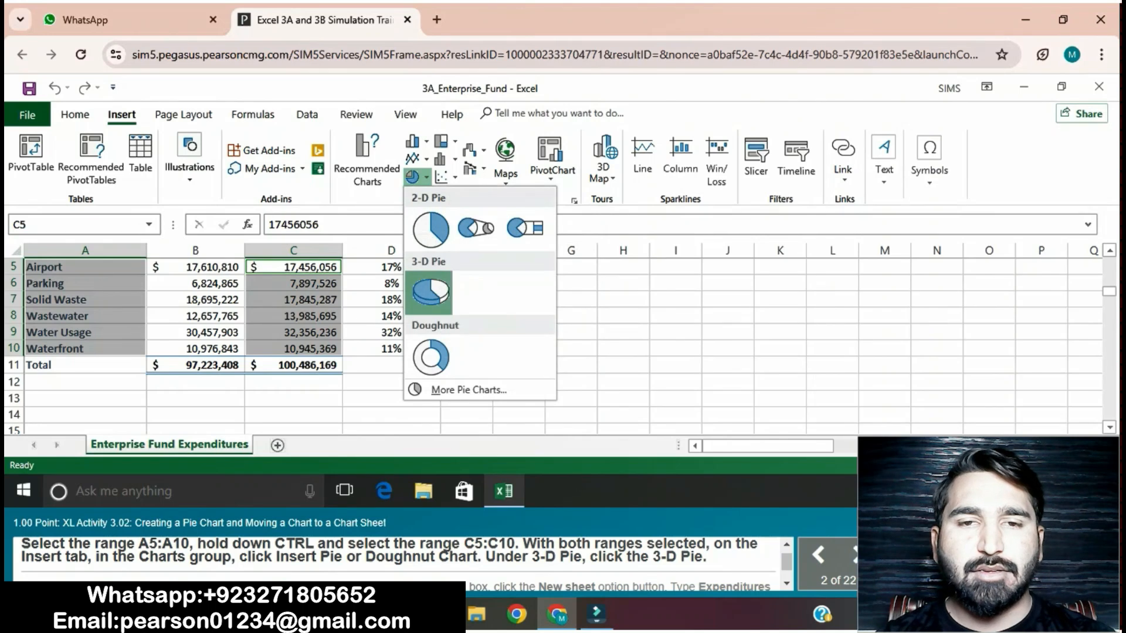
pyautogui.click(430, 290)
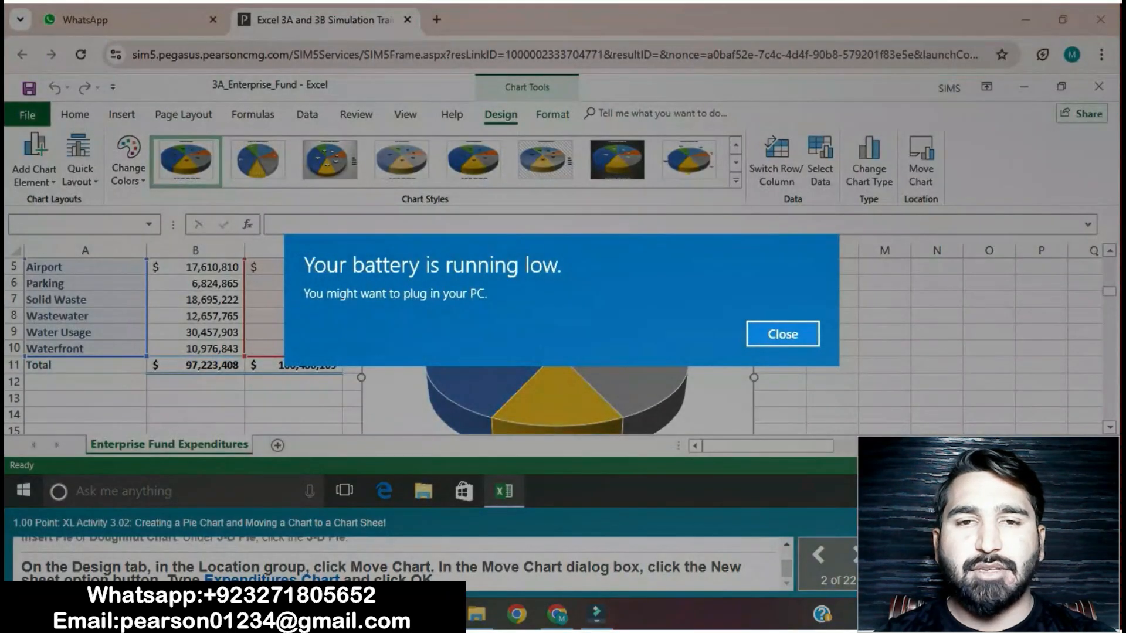
pyautogui.click(782, 334)
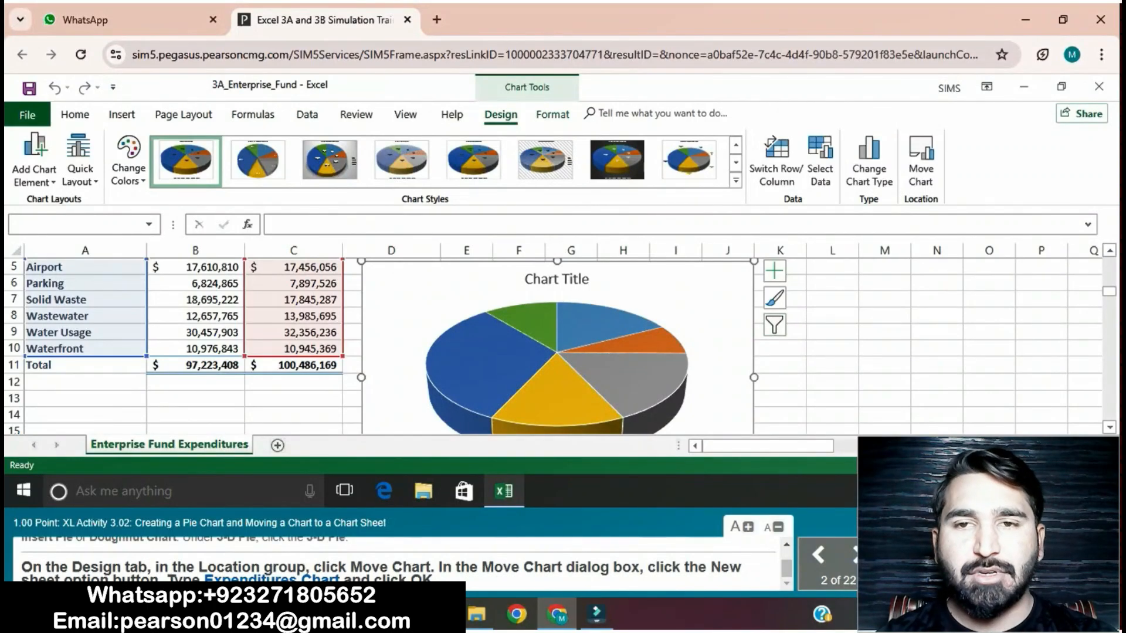
# Step: Move the pie chart to a new chart sheet named Expenditures Chart
pyautogui.click(921, 158)
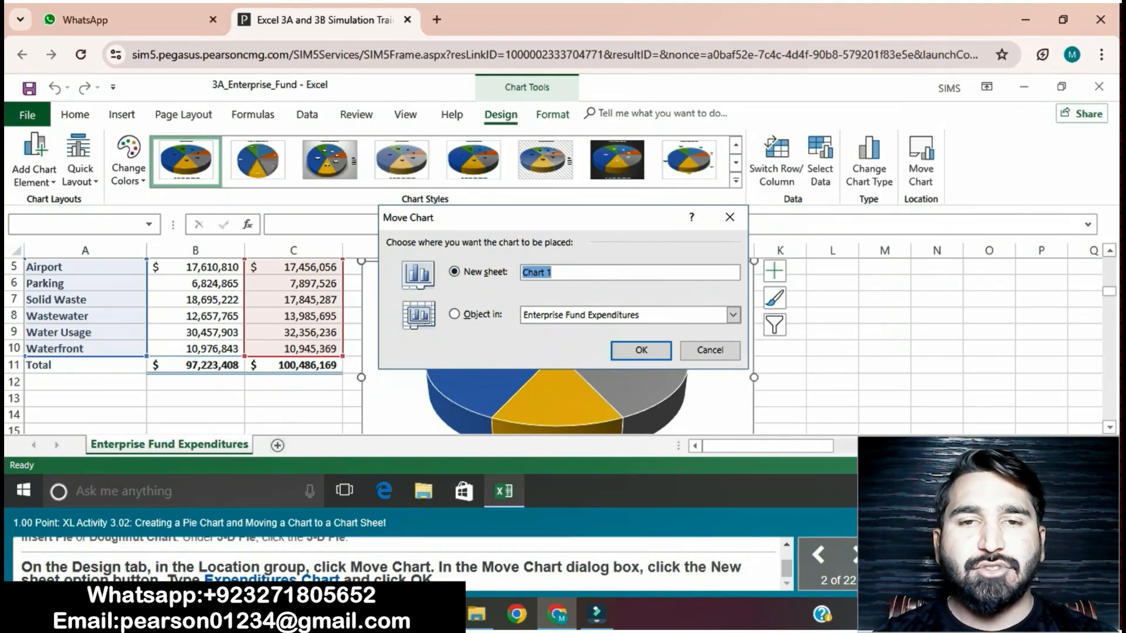
pyautogui.write('E')
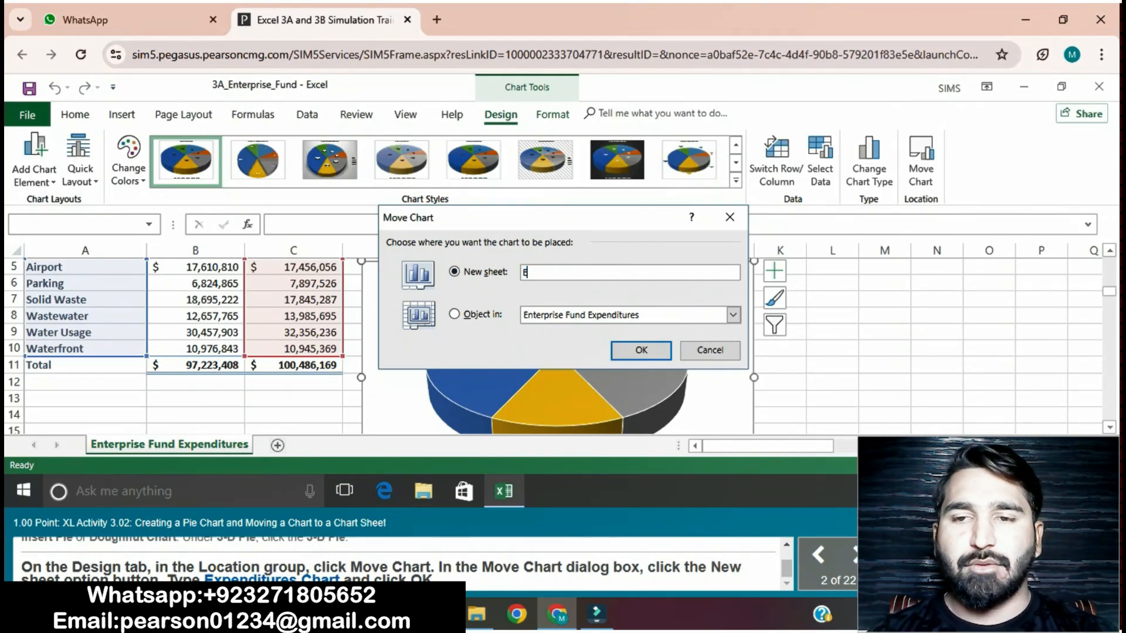
pyautogui.write('x')
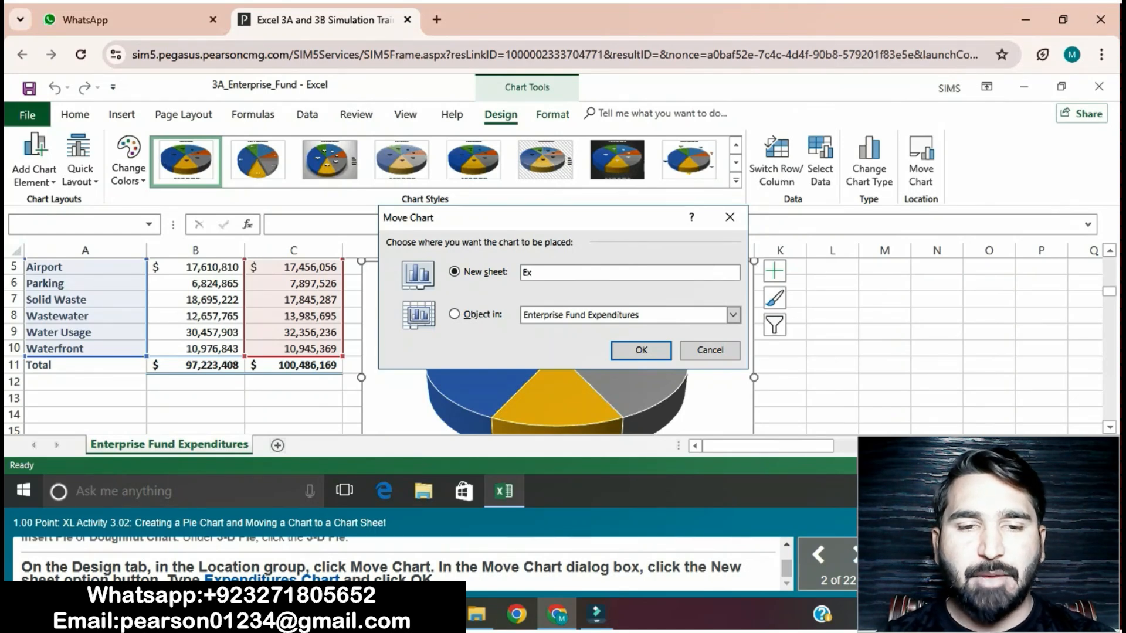
pyautogui.write('pend')
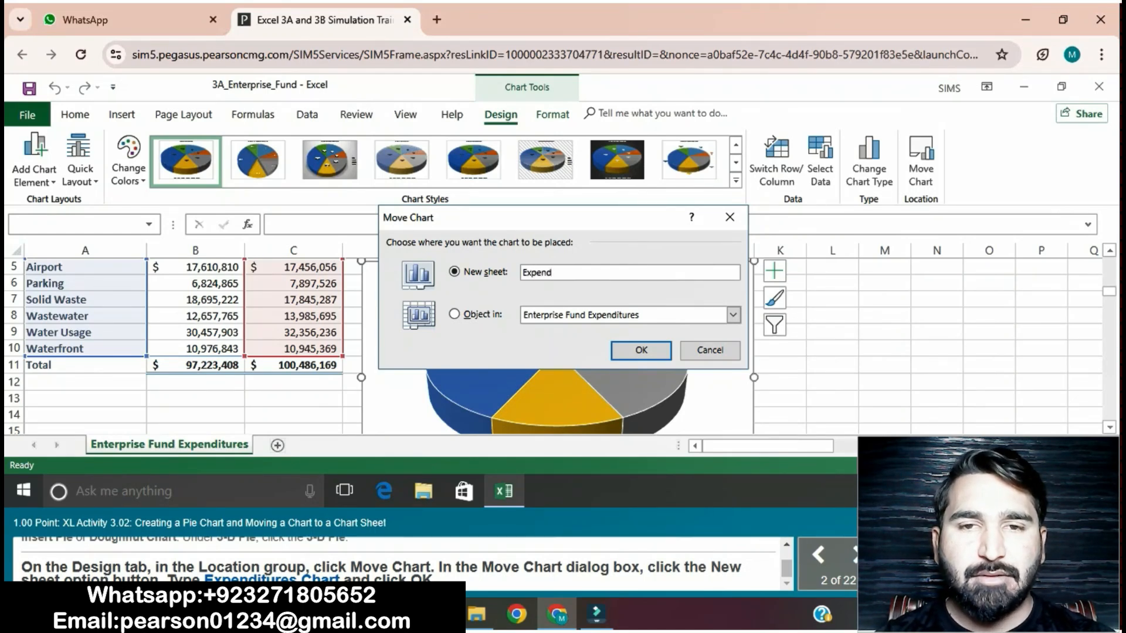
pyautogui.write('itures')
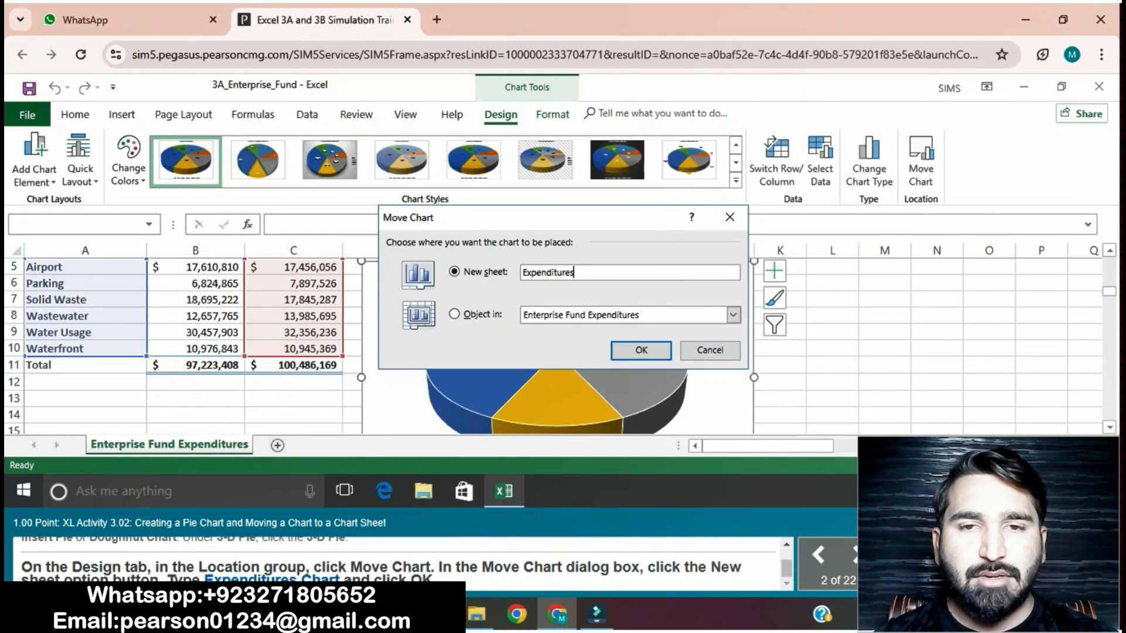
pyautogui.write(' Chart')
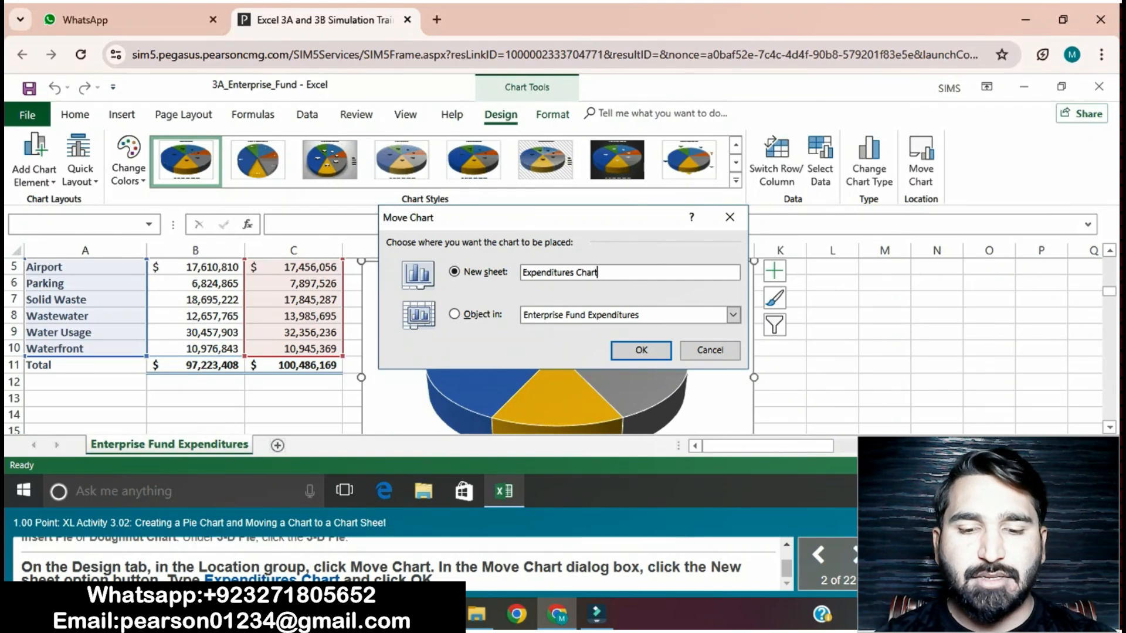
pyautogui.press('Return')
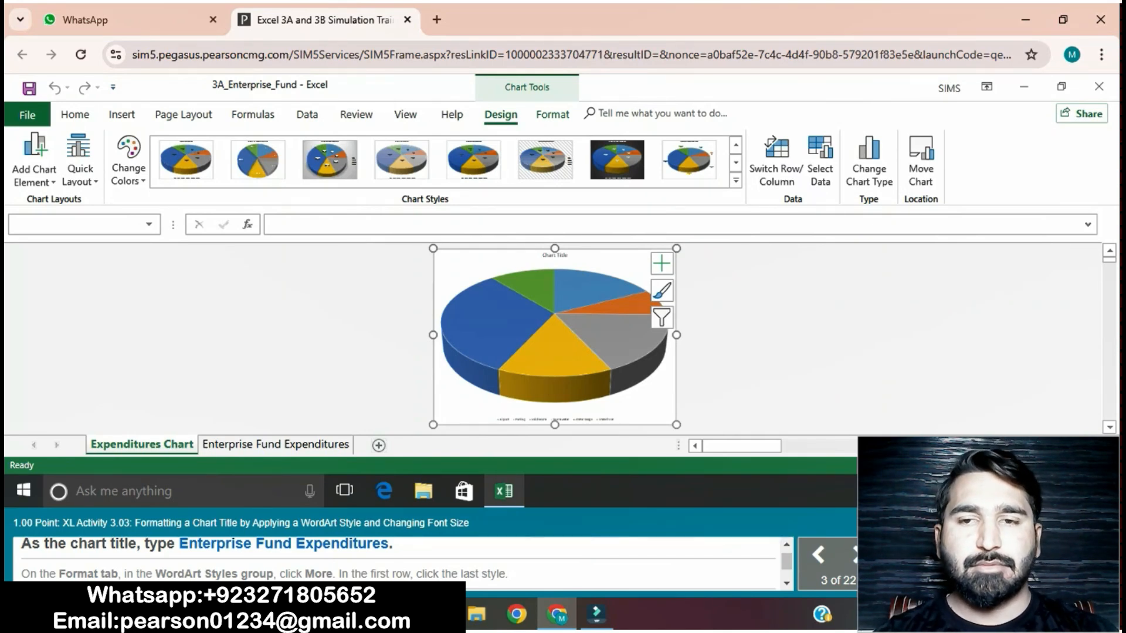
# Step: Try to replace the pie chart's placeholder title with Enterprise Fund Expenditures
pyautogui.click(554, 255)
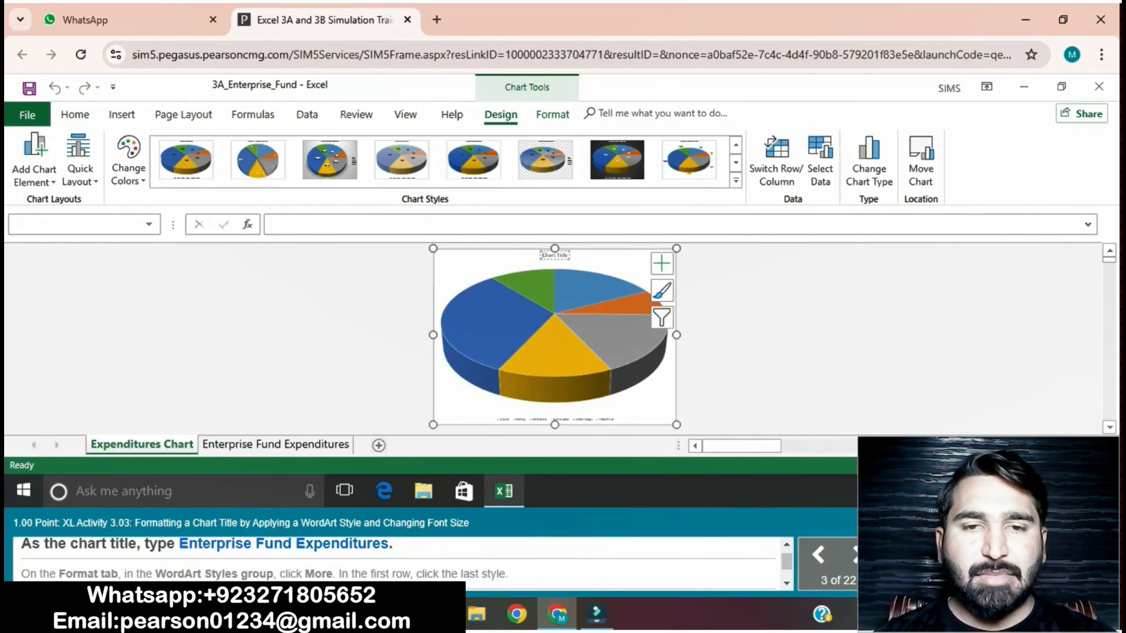
pyautogui.moveTo(541, 255); pyautogui.dragTo(572, 257)
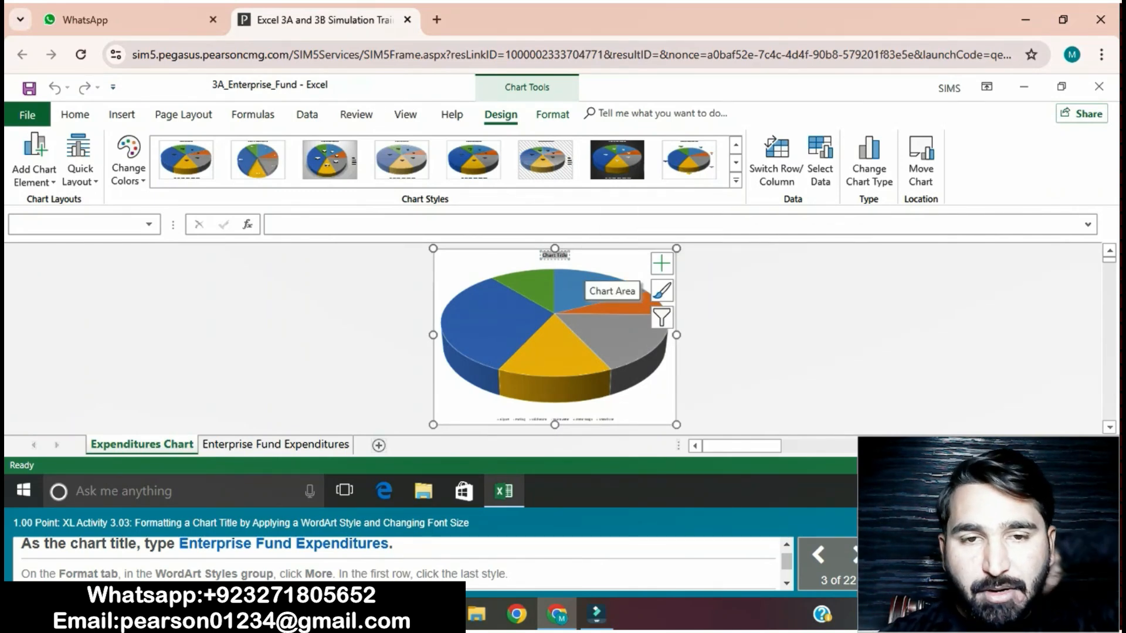
pyautogui.write('Exp')
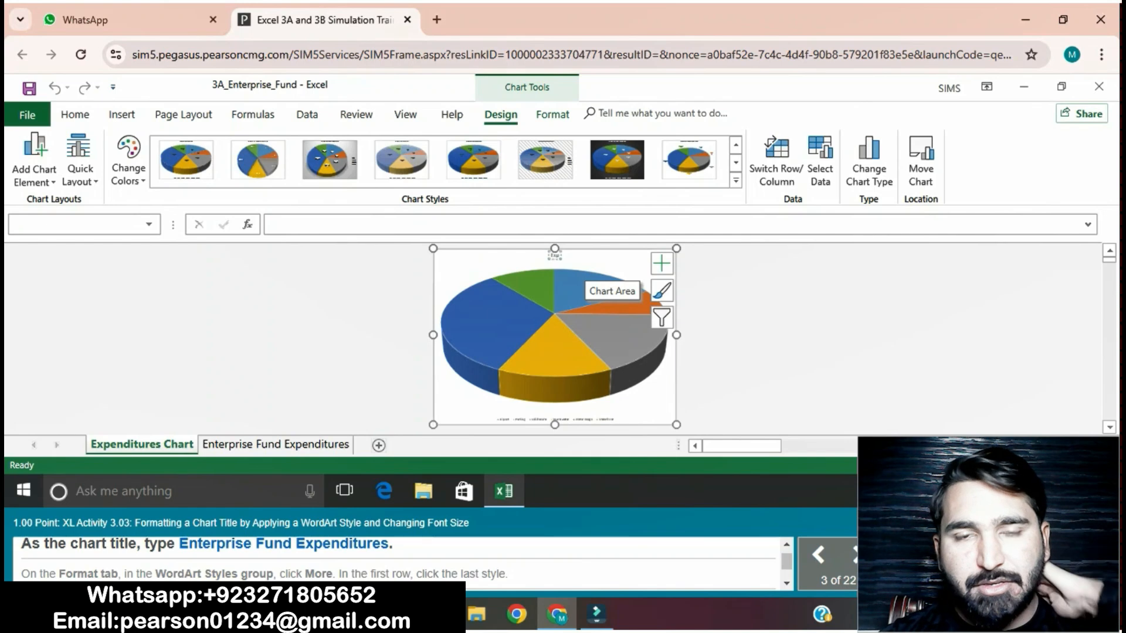
pyautogui.press('BackSpace')
pyautogui.press('BackSpace')
pyautogui.write('n')
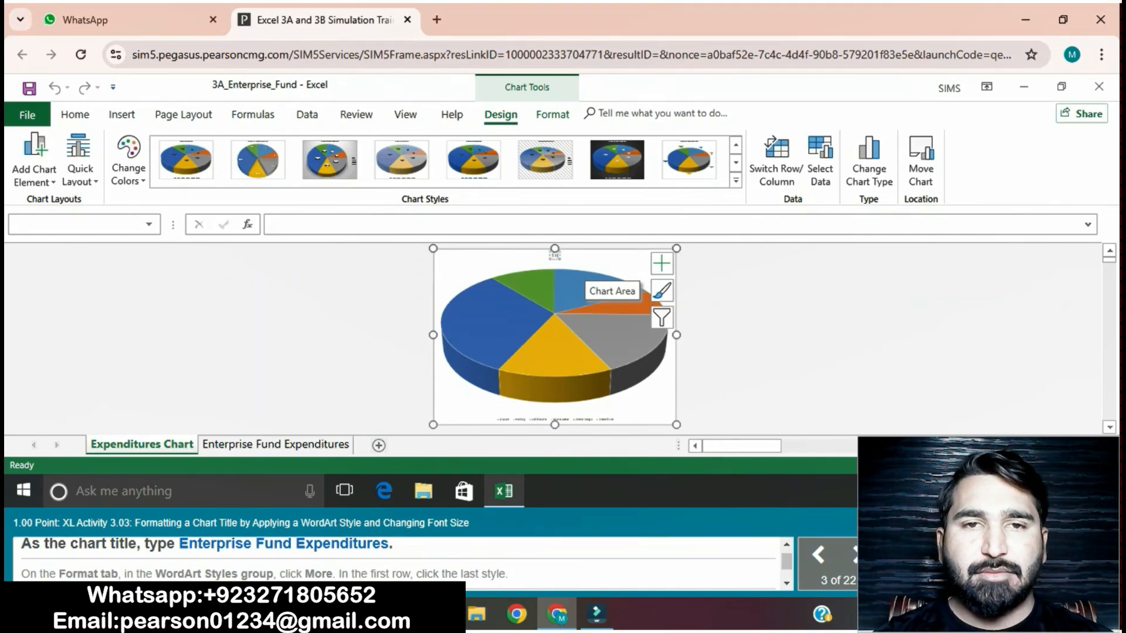
pyautogui.write('terprise')
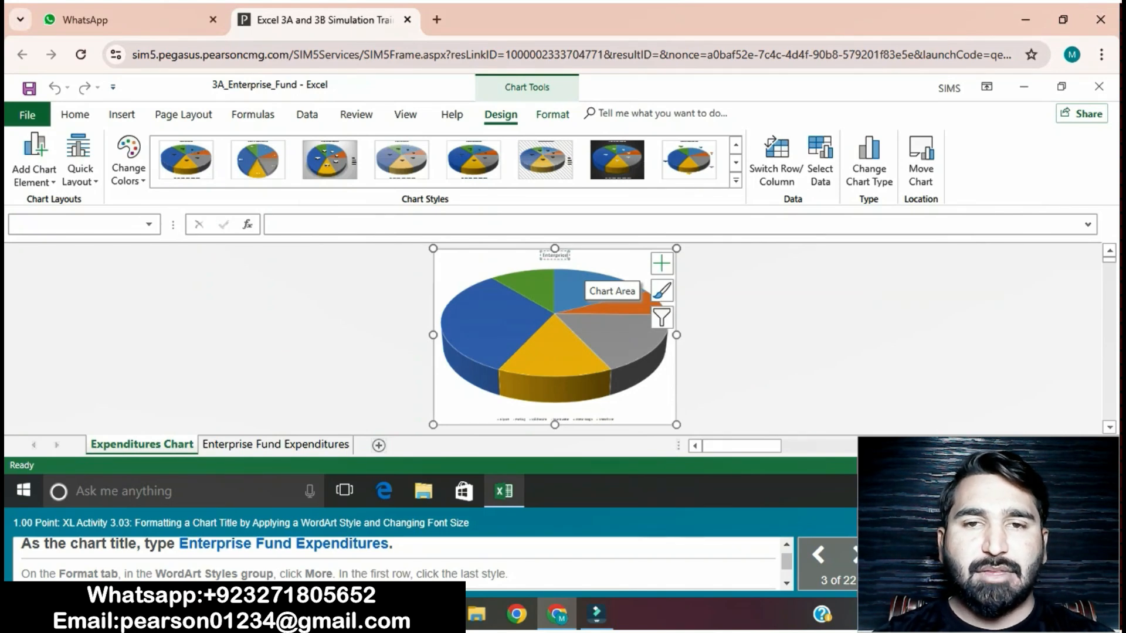
pyautogui.write(' Fund')
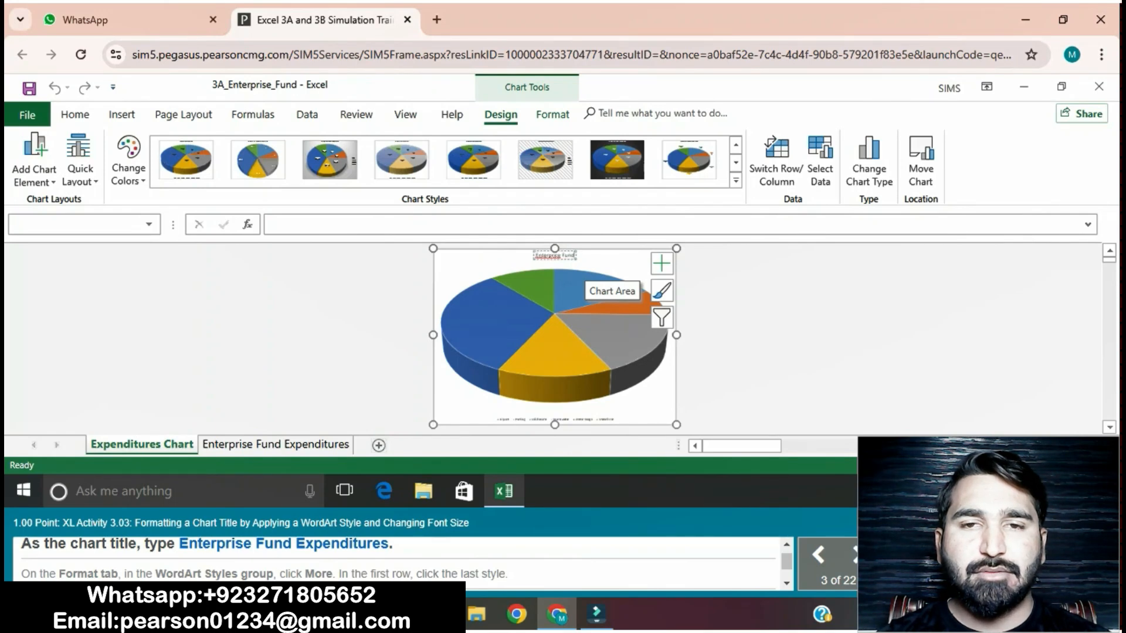
pyautogui.write(' Exp')
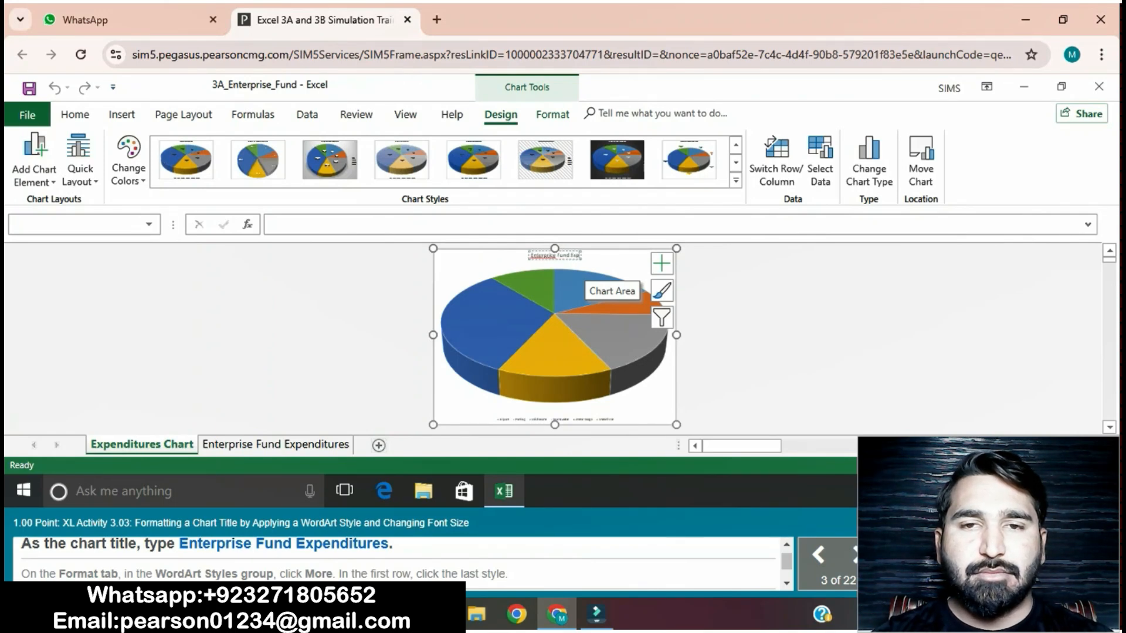
pyautogui.write('enditure')
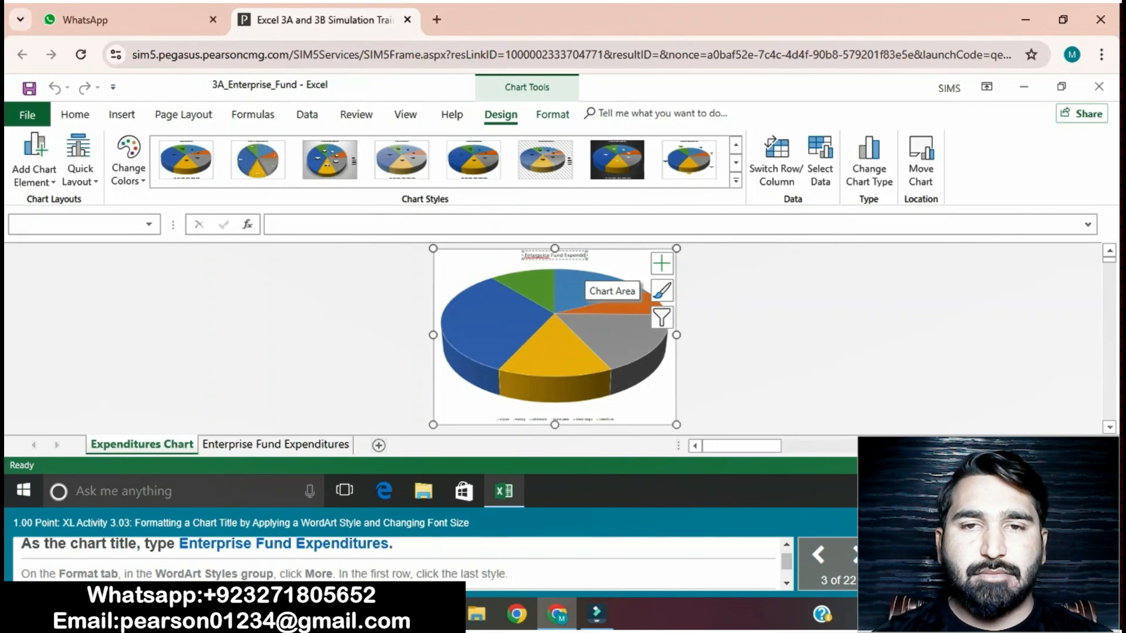
pyautogui.write('s')
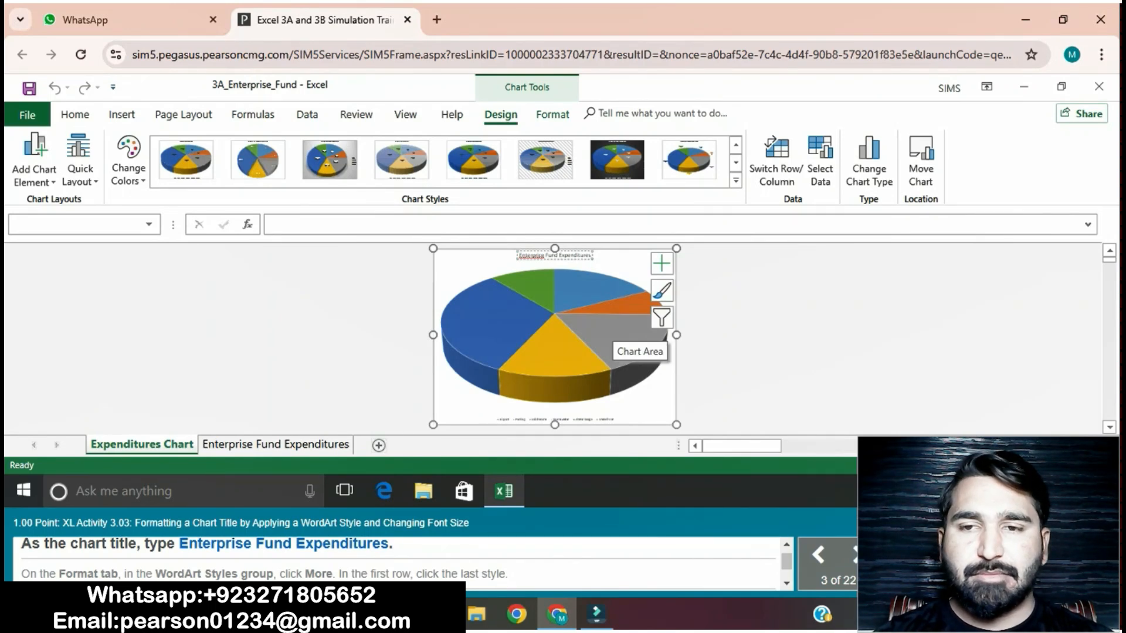
pyautogui.press('Return')
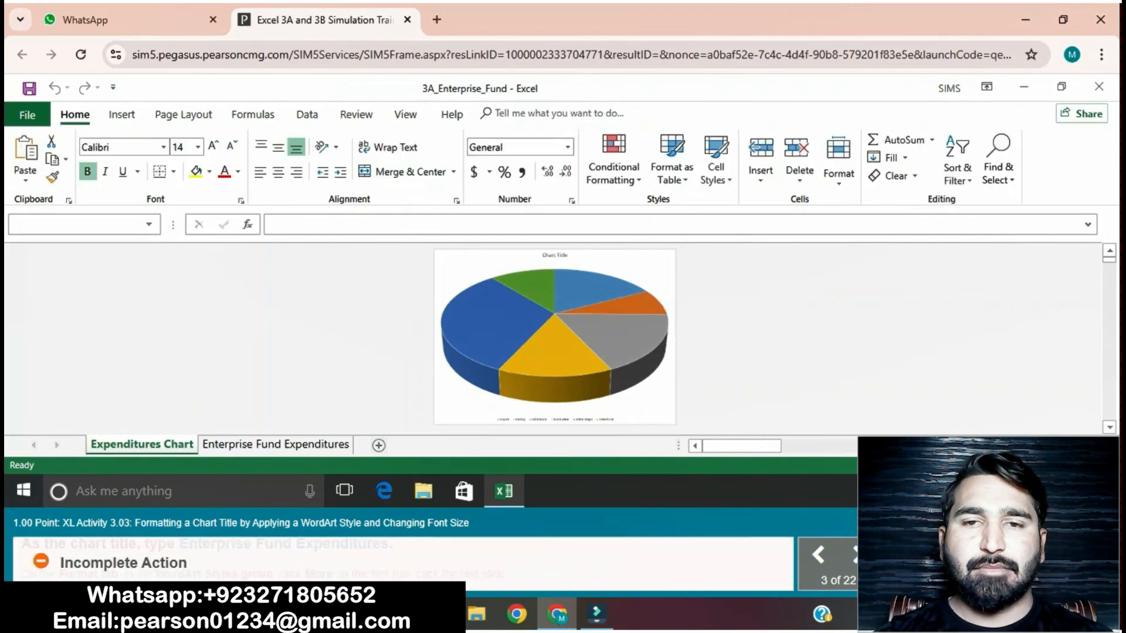
# Step: Replace the pie chart's placeholder title with Enterprise Fund Expenditures
pyautogui.click(555, 255)
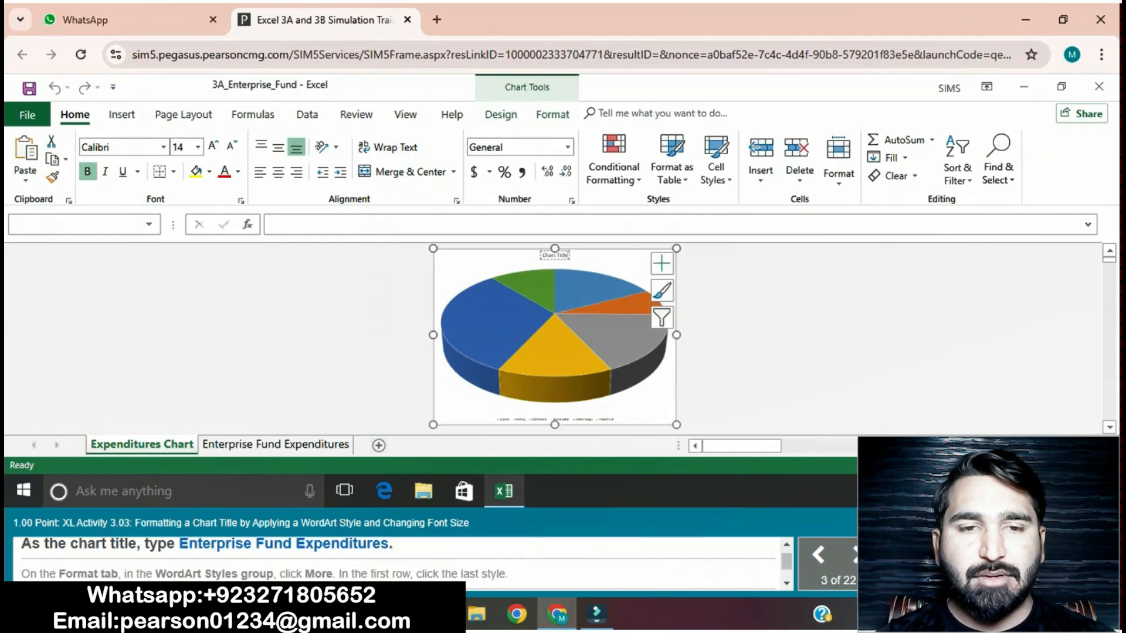
pyautogui.press('BackSpace')
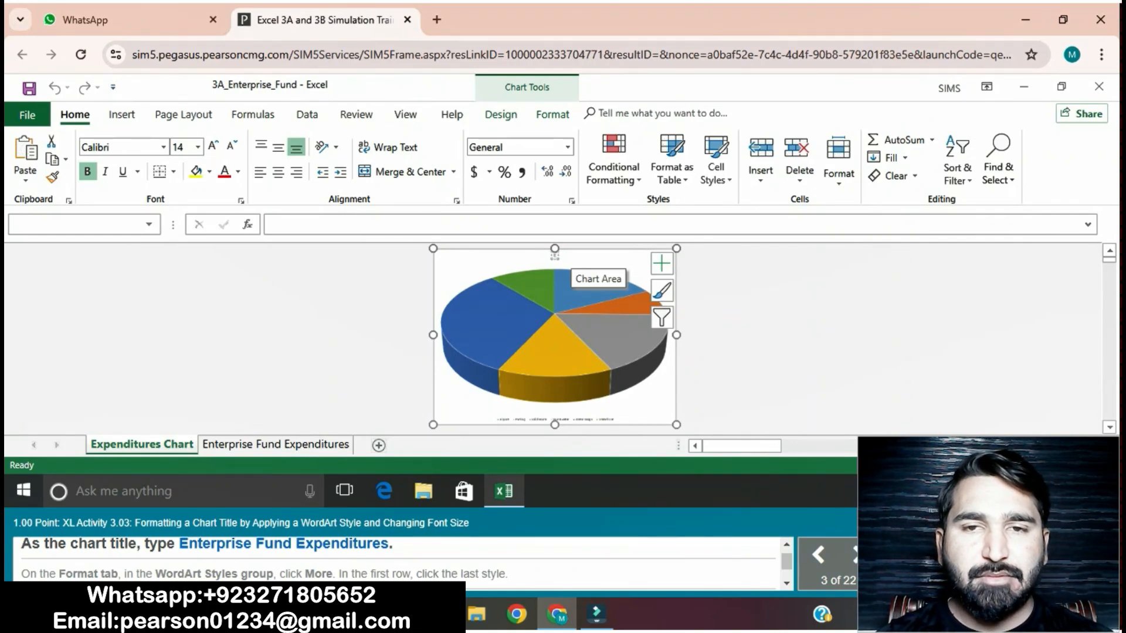
pyautogui.write('nterprise')
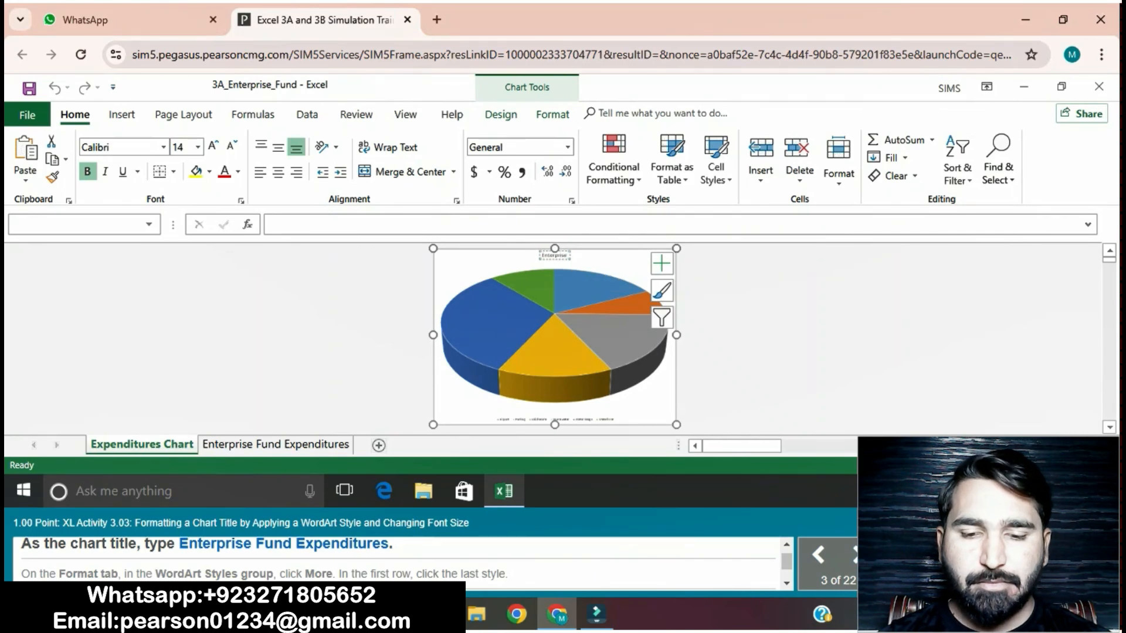
pyautogui.write('Fund')
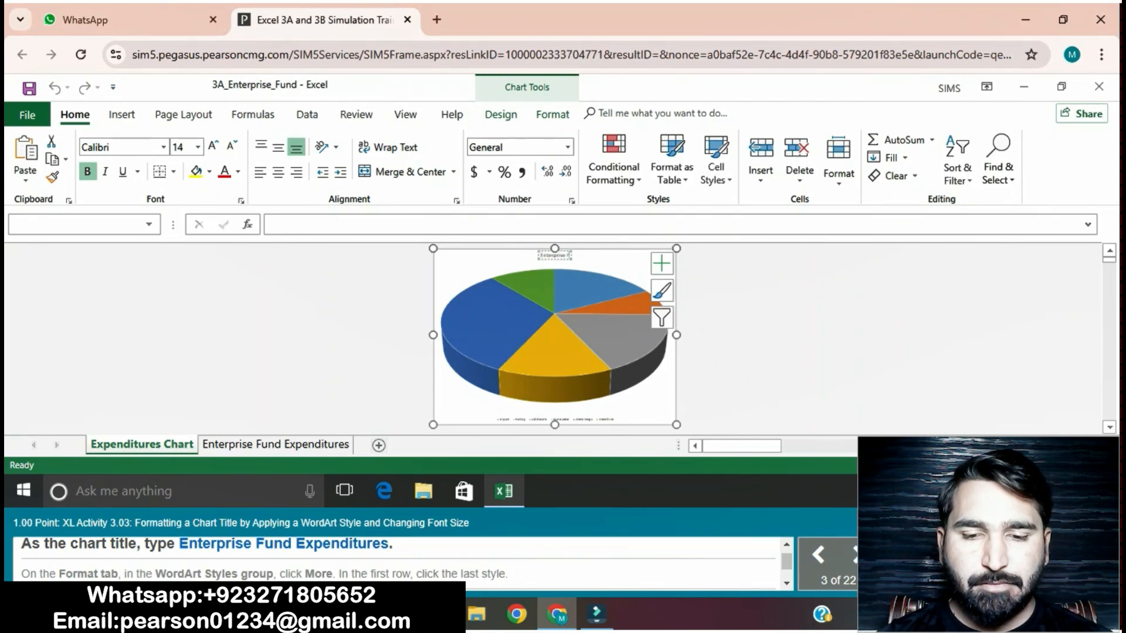
pyautogui.write(' Expen')
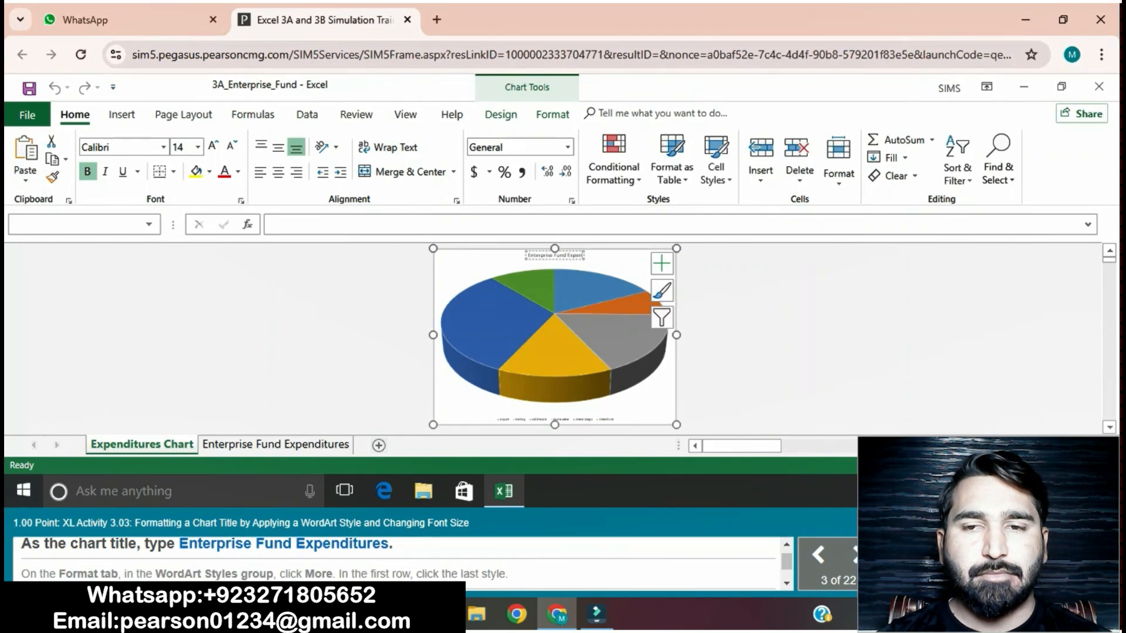
pyautogui.write('di')
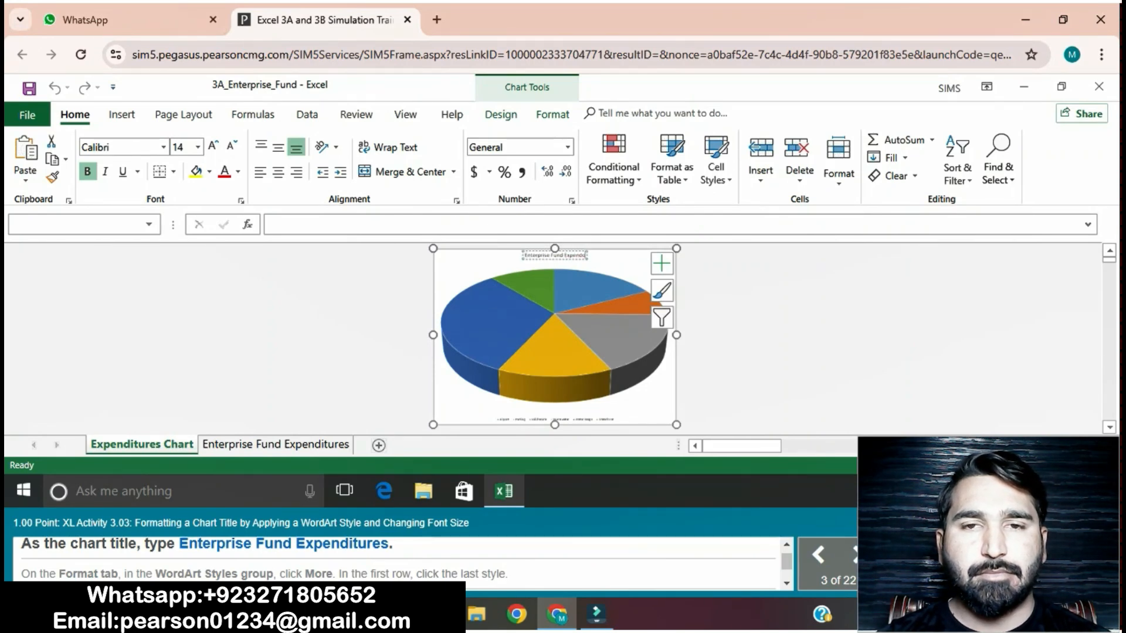
pyautogui.press('BackSpace')
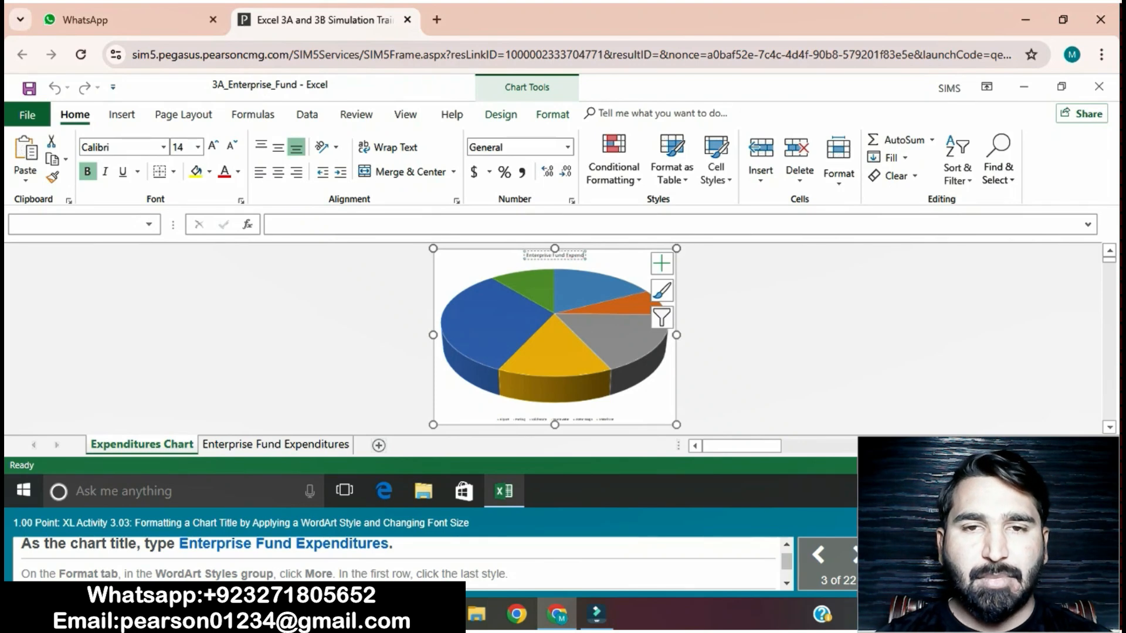
pyautogui.write('itures')
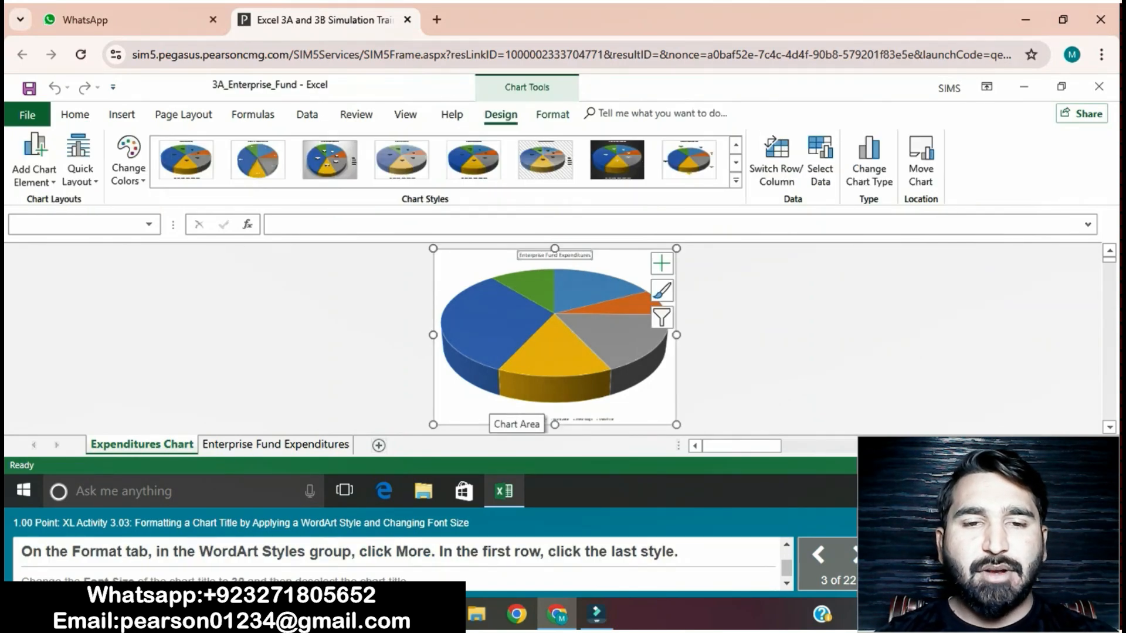
# Step: Apply the last WordArt style in the first row, the gold one, to the chart title
pyautogui.click(554, 256)
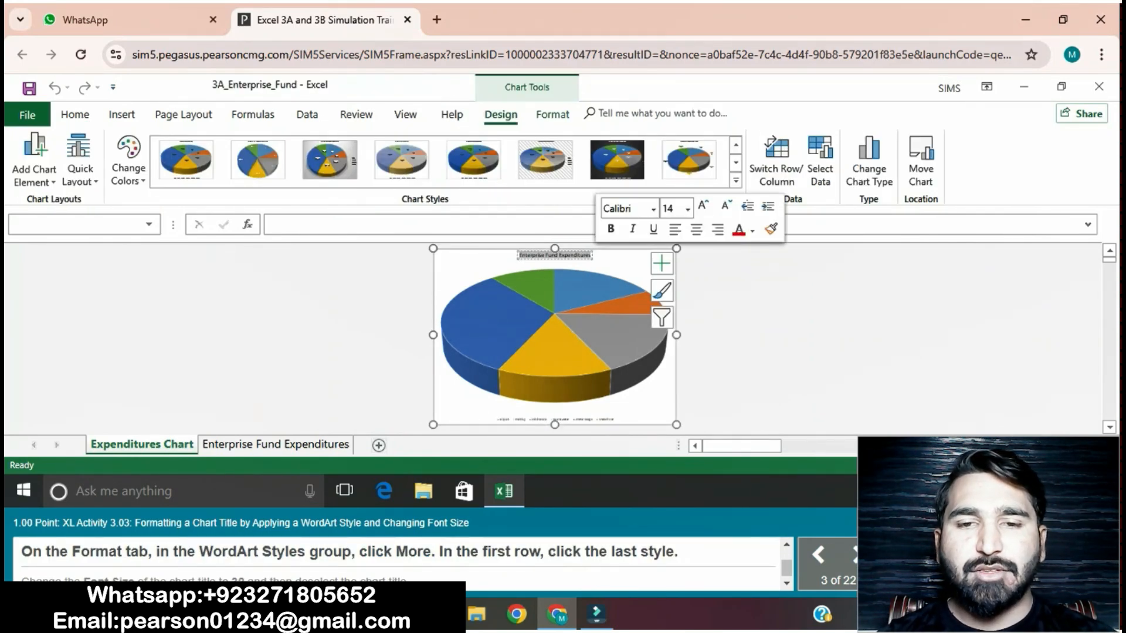
pyautogui.click(553, 115)
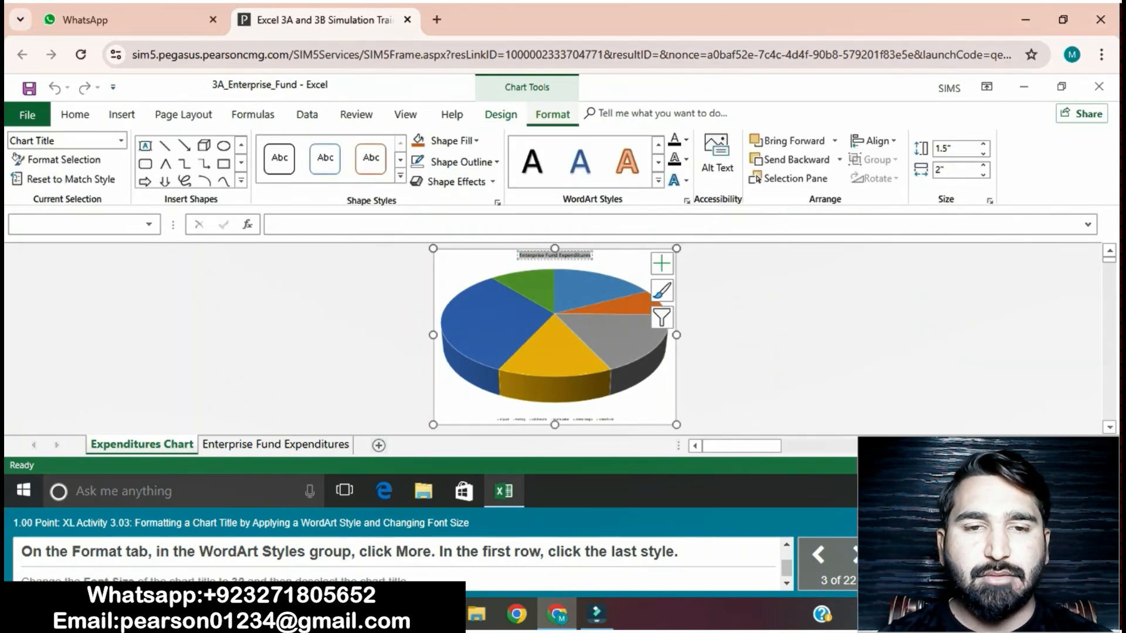
pyautogui.click(658, 181)
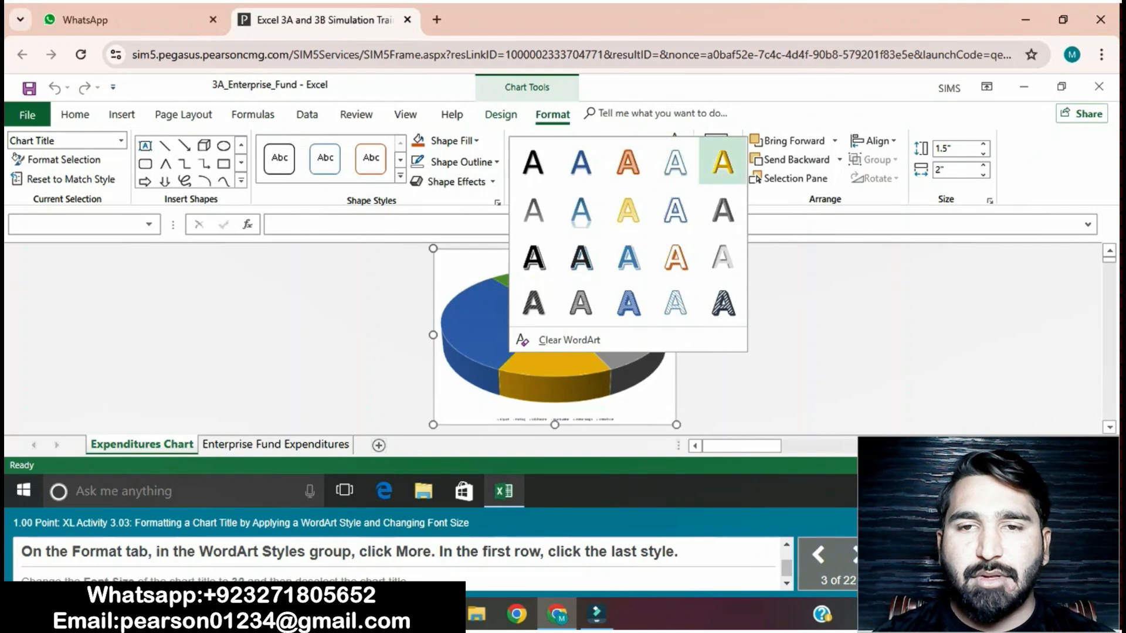
pyautogui.click(722, 162)
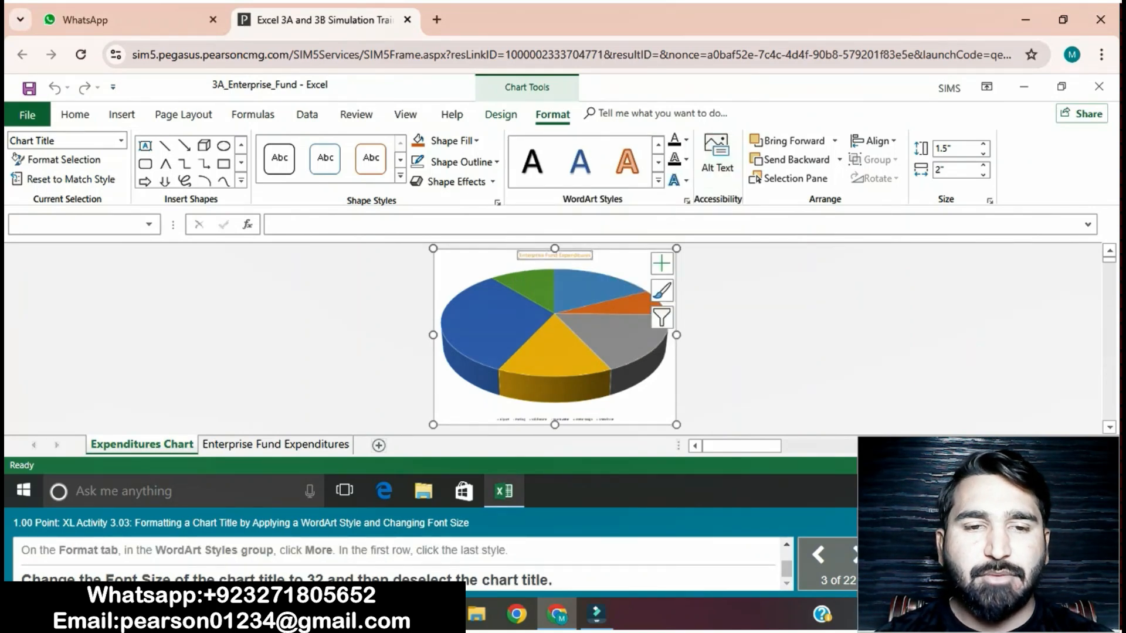
# Step: Set the chart title's font size to 32 and deselect the title
pyautogui.click(75, 115)
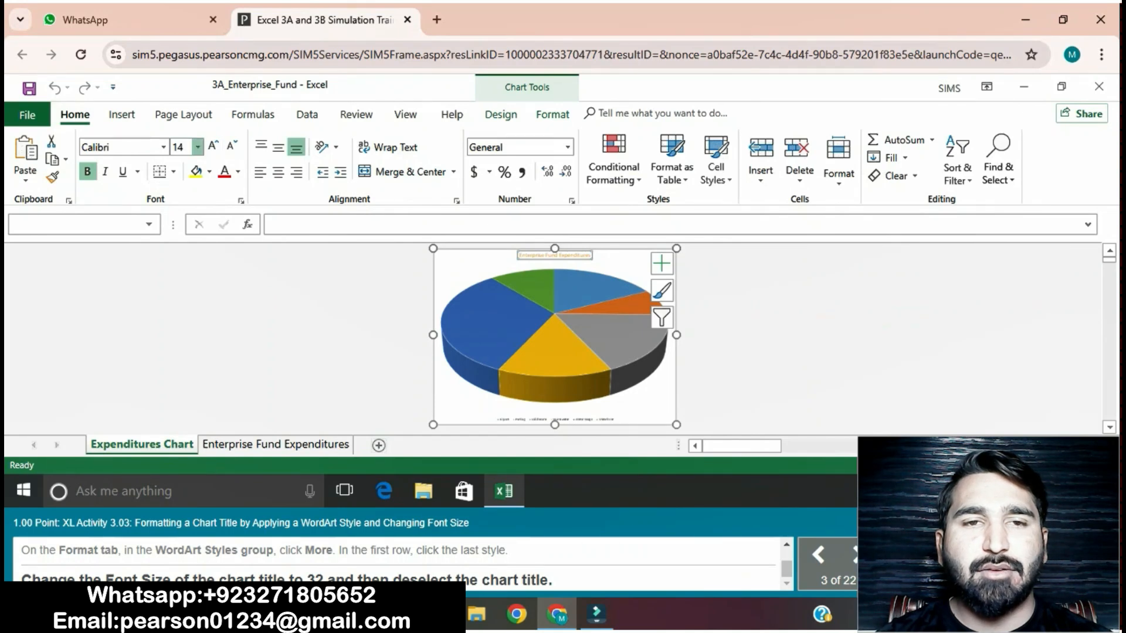
pyautogui.click(198, 147)
pyautogui.click(191, 403)
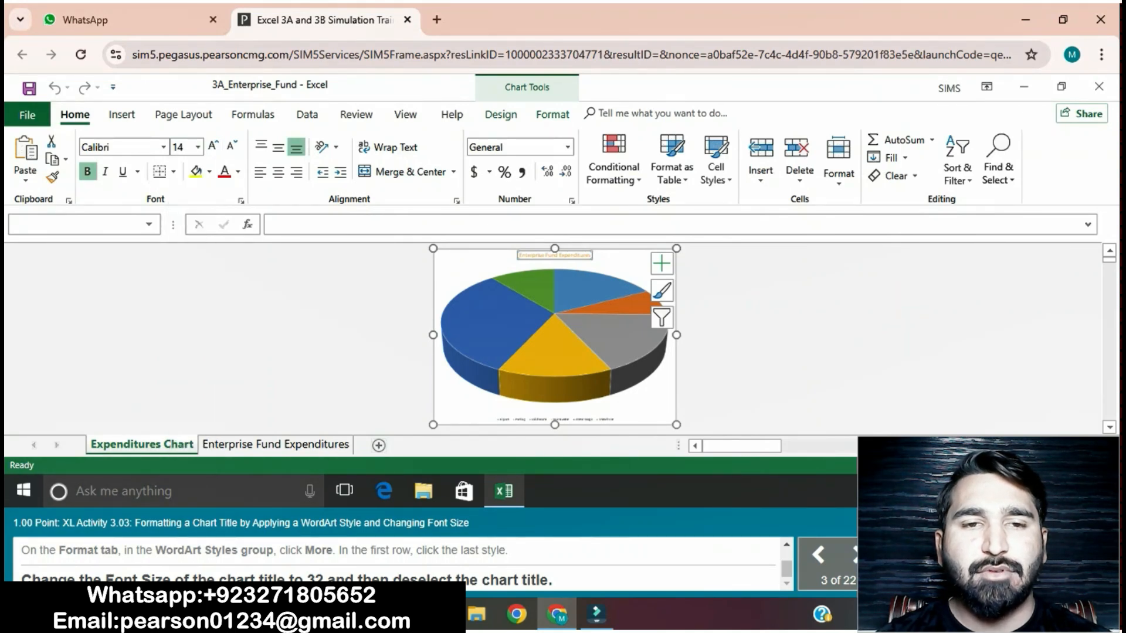
pyautogui.click(282, 340)
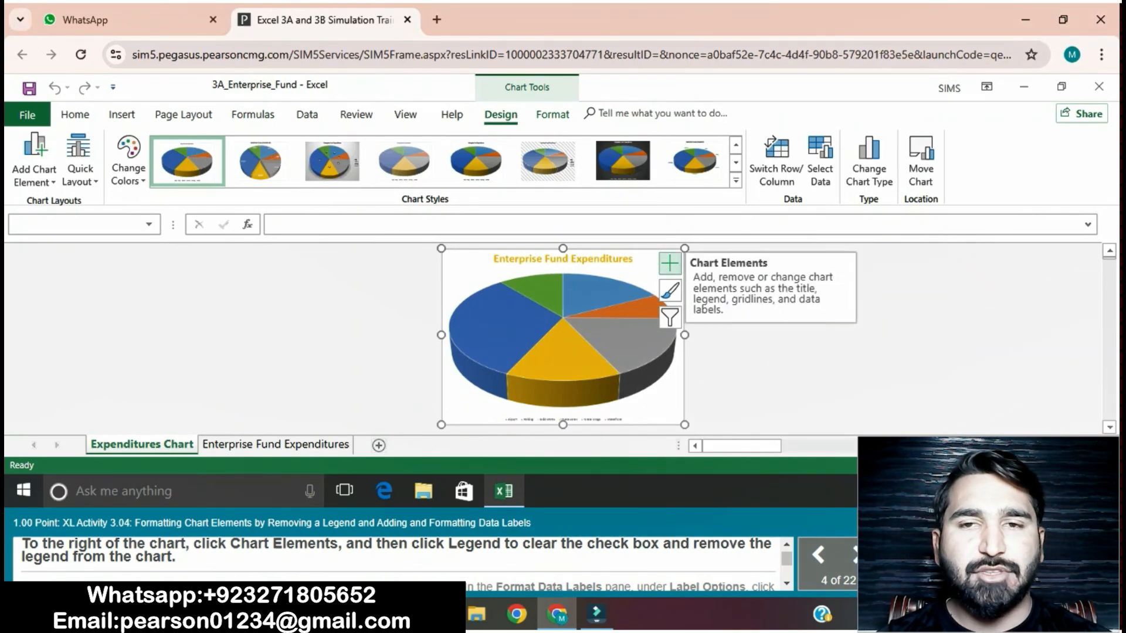
# Step: Remove the legend from the pie chart
pyautogui.click(669, 263)
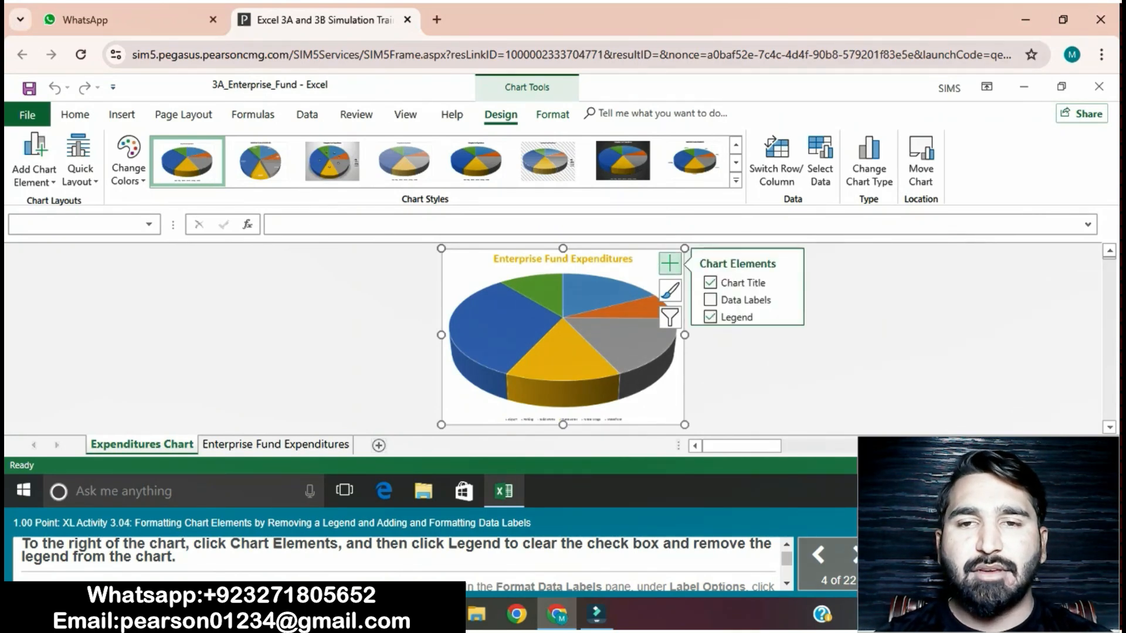
pyautogui.click(790, 317)
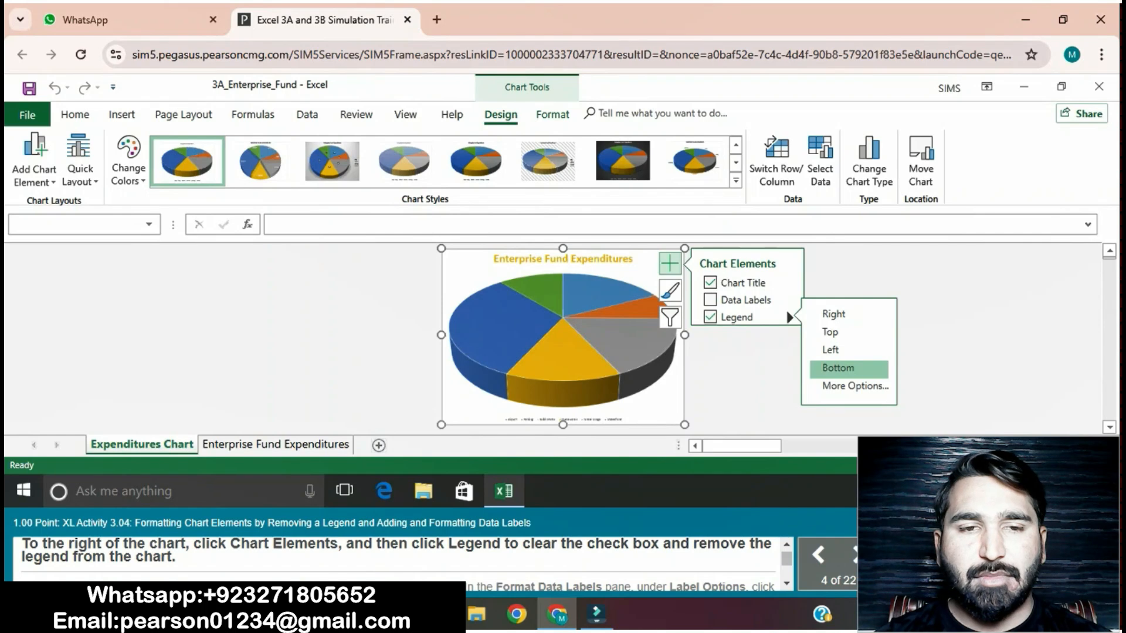
pyautogui.click(710, 317)
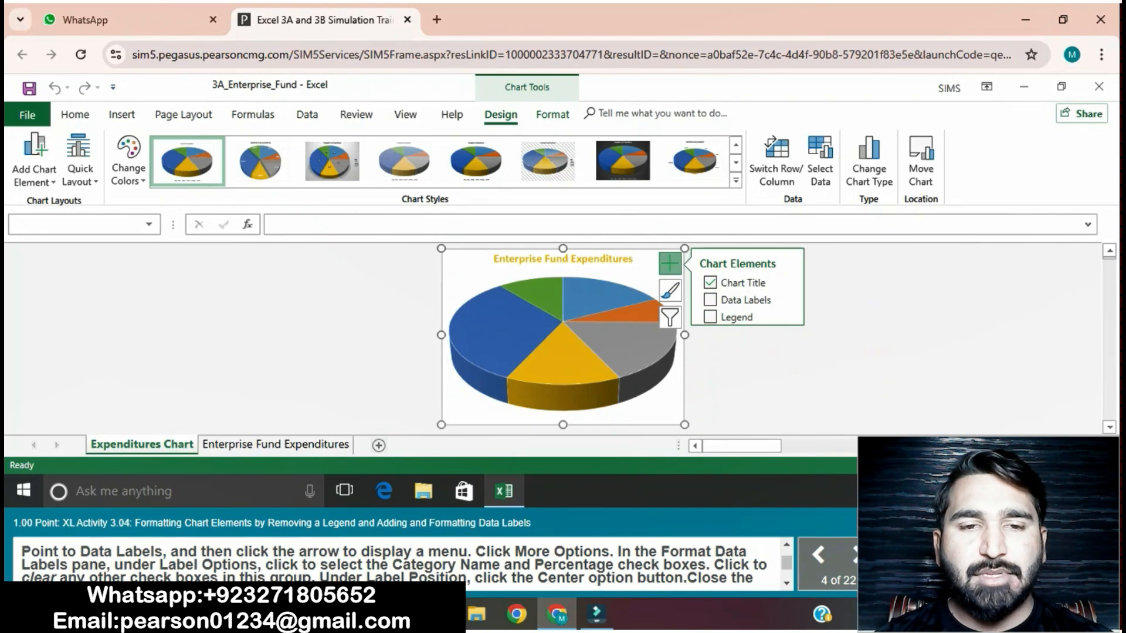
# Step: Add data labels to the pie that contain only Category Name and Percentage, clearing Value and Show Leader Lines
pyautogui.click(790, 300)
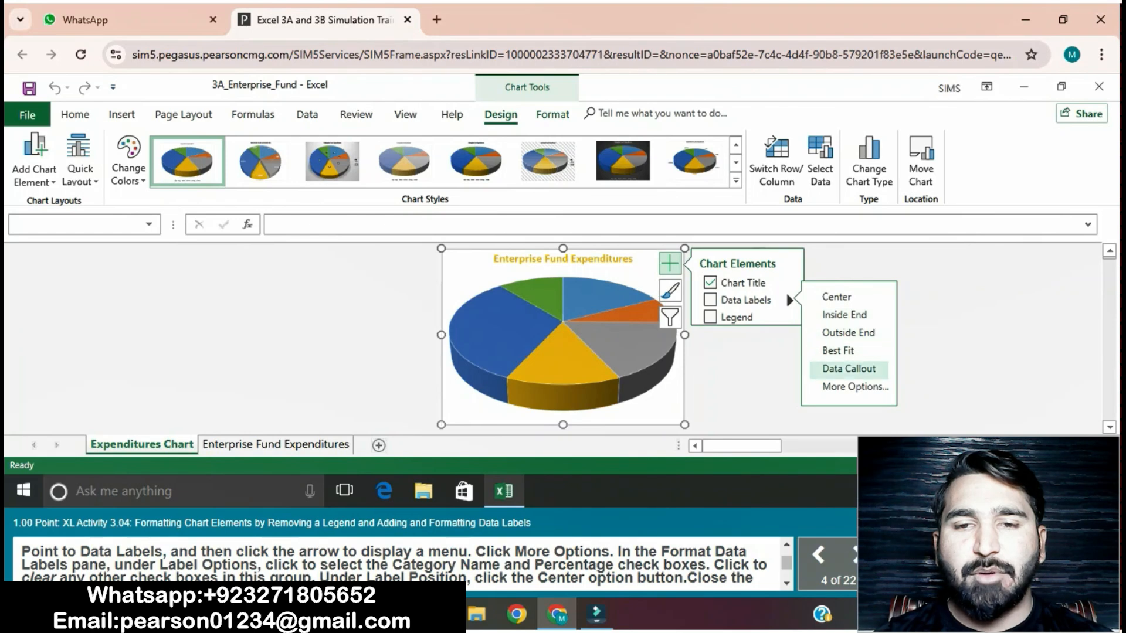
pyautogui.click(855, 386)
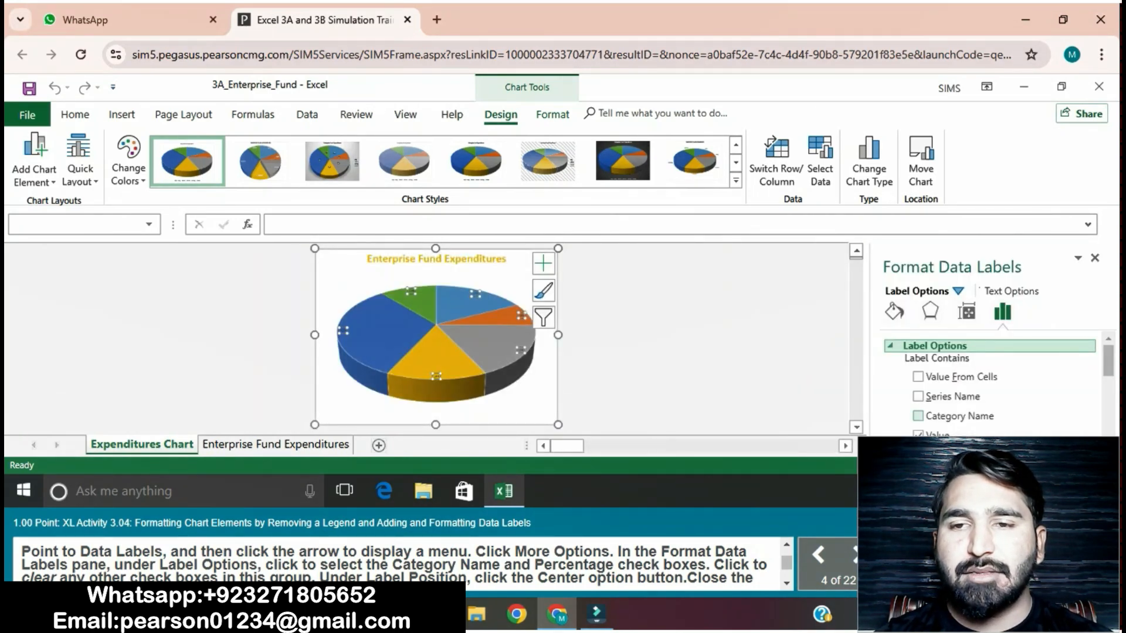
pyautogui.scroll(-1, 918, 415)
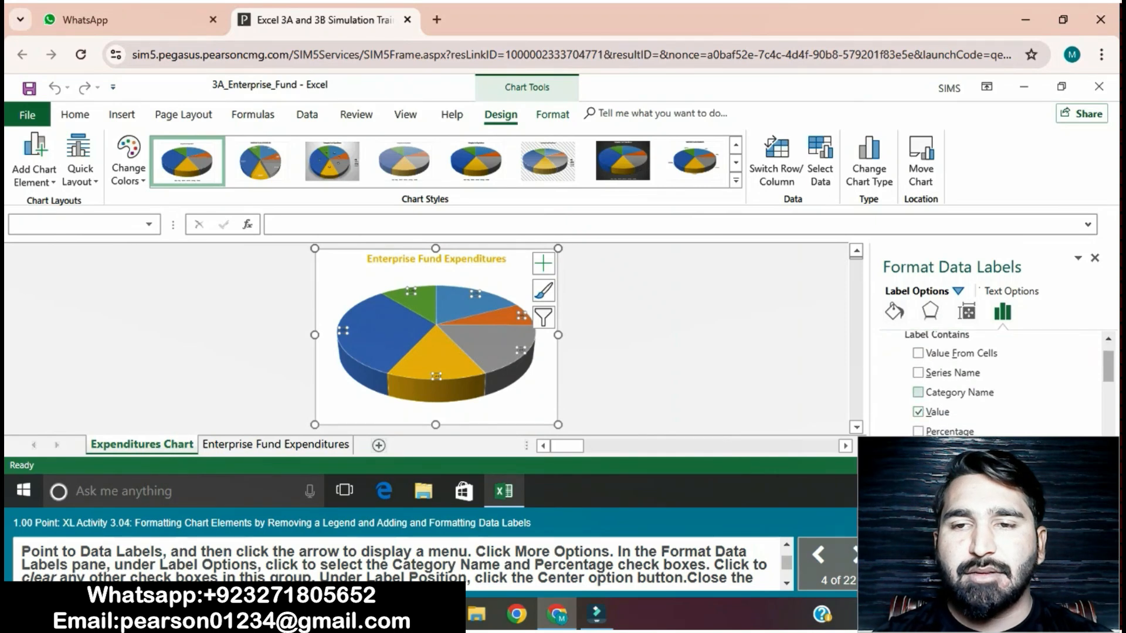
pyautogui.click(919, 393)
pyautogui.scroll(-1, 991, 381)
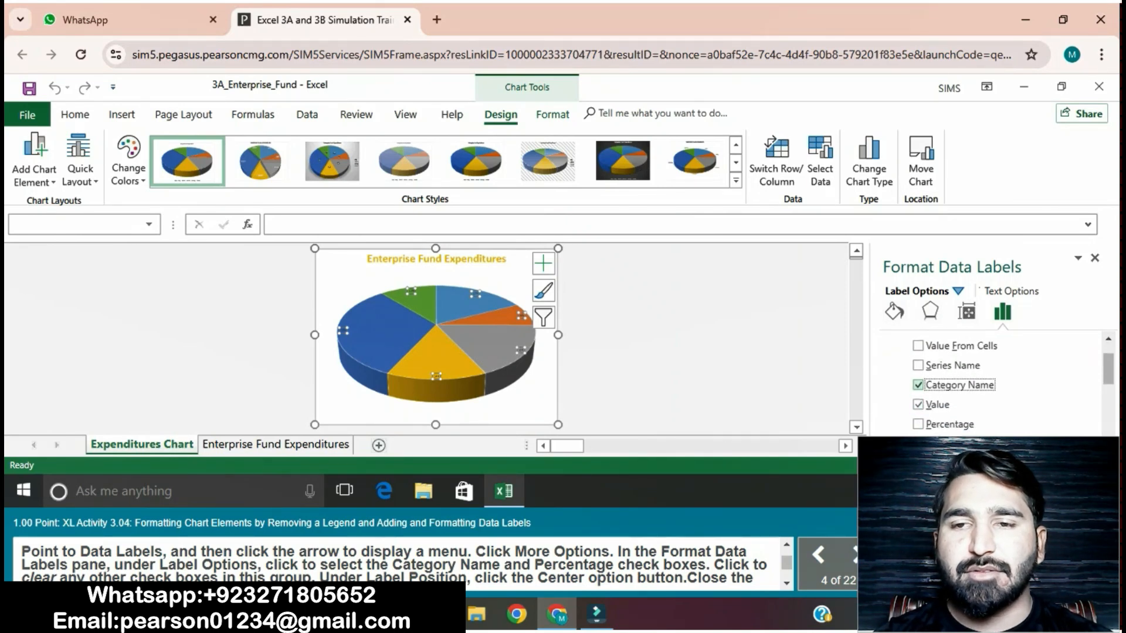
pyautogui.click(918, 409)
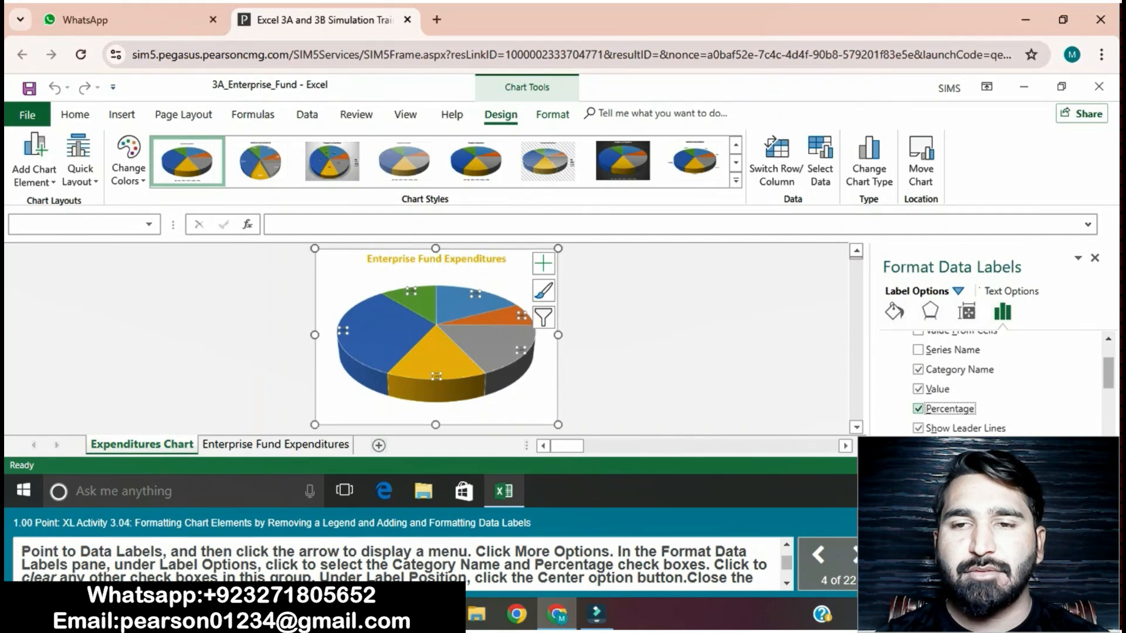
pyautogui.click(918, 428)
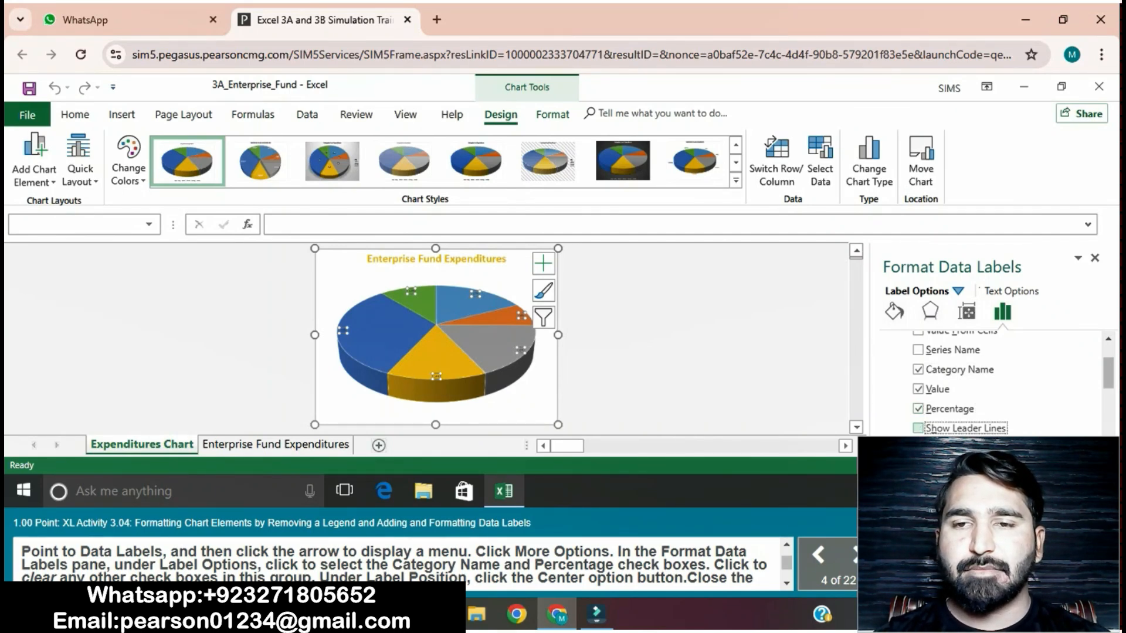
pyautogui.click(919, 389)
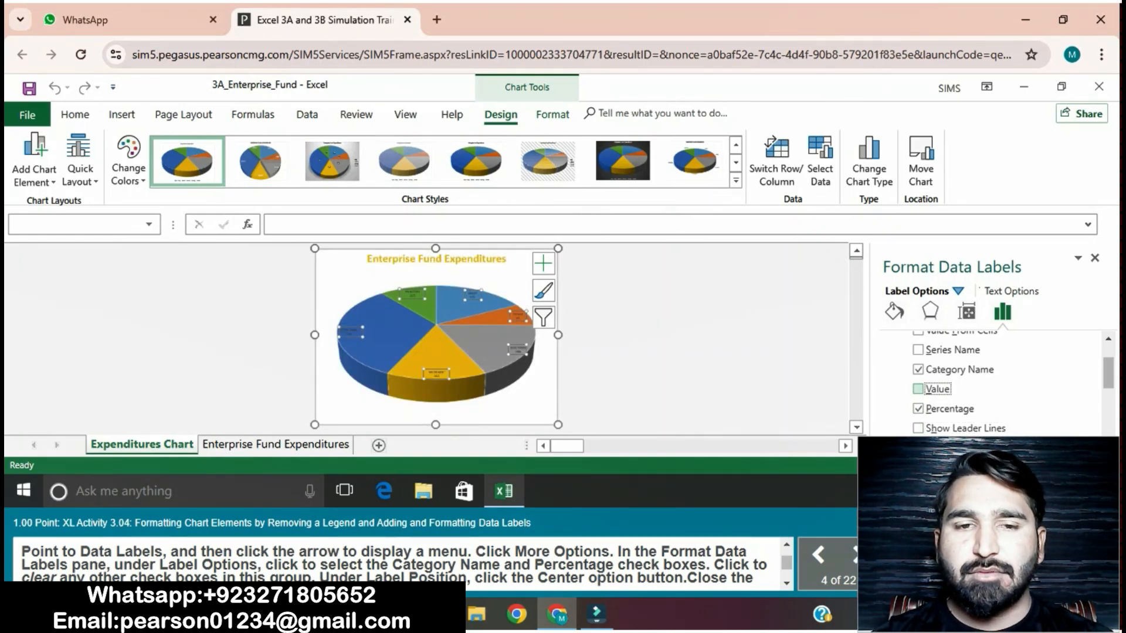
# Step: Set the data labels' position to Center and close the label formatting pane
pyautogui.scroll(-5, 918, 389)
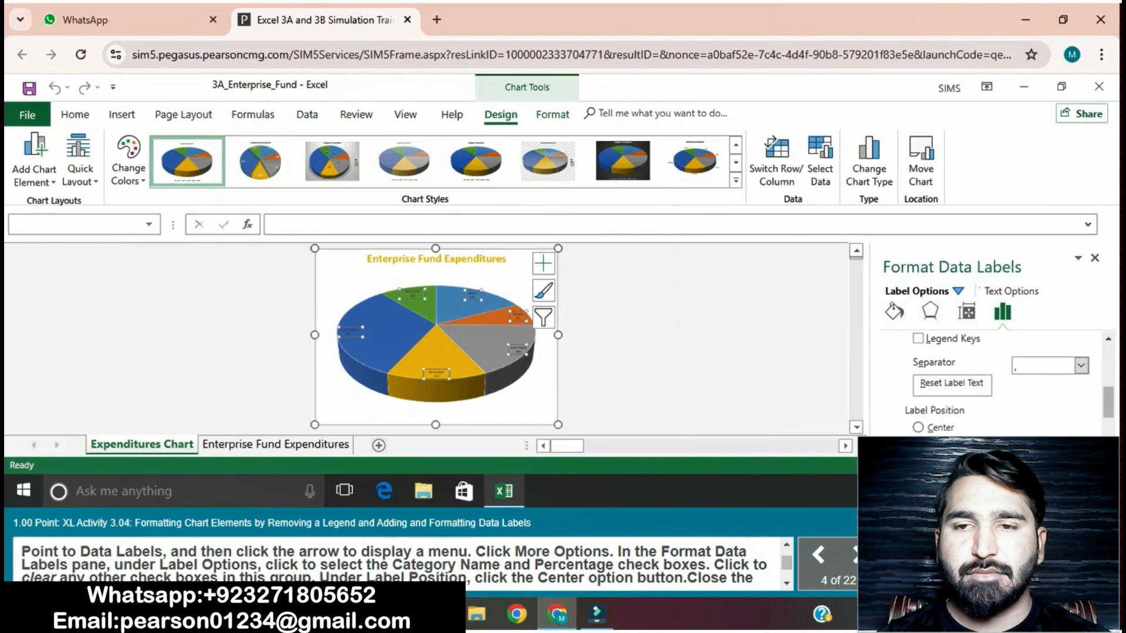
pyautogui.click(918, 387)
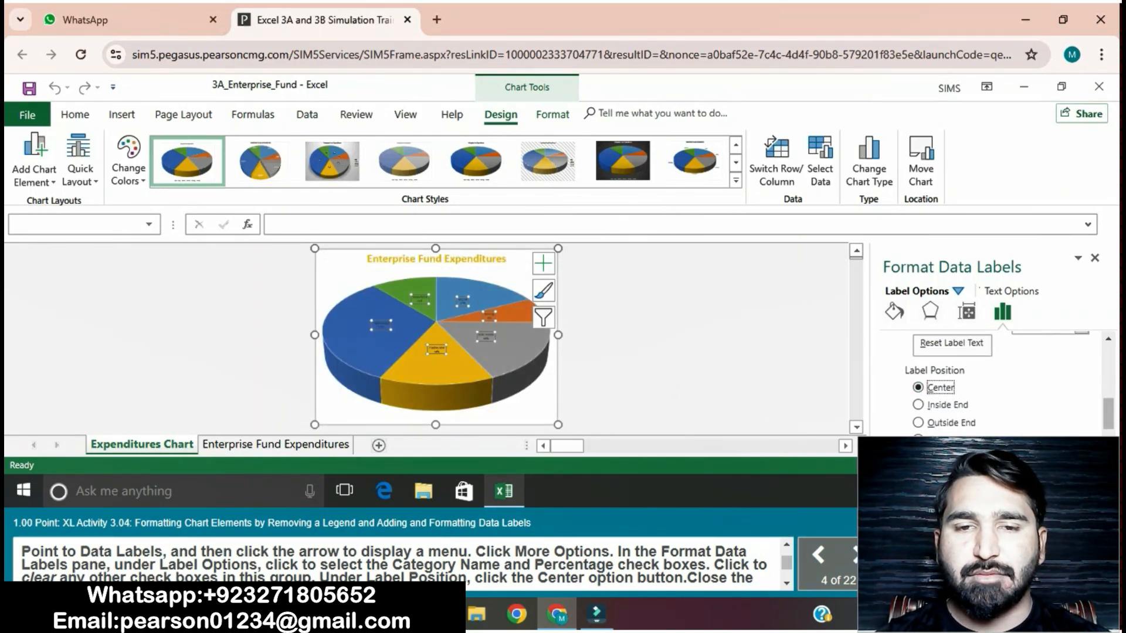
pyautogui.scroll(-1, 404, 564)
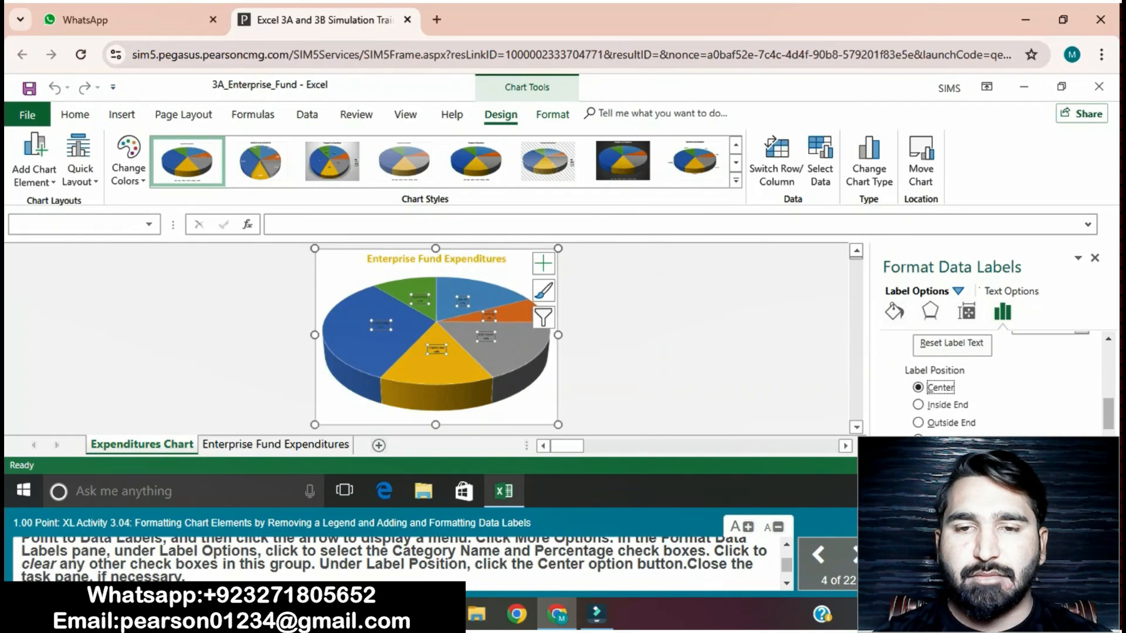
pyautogui.click(1094, 258)
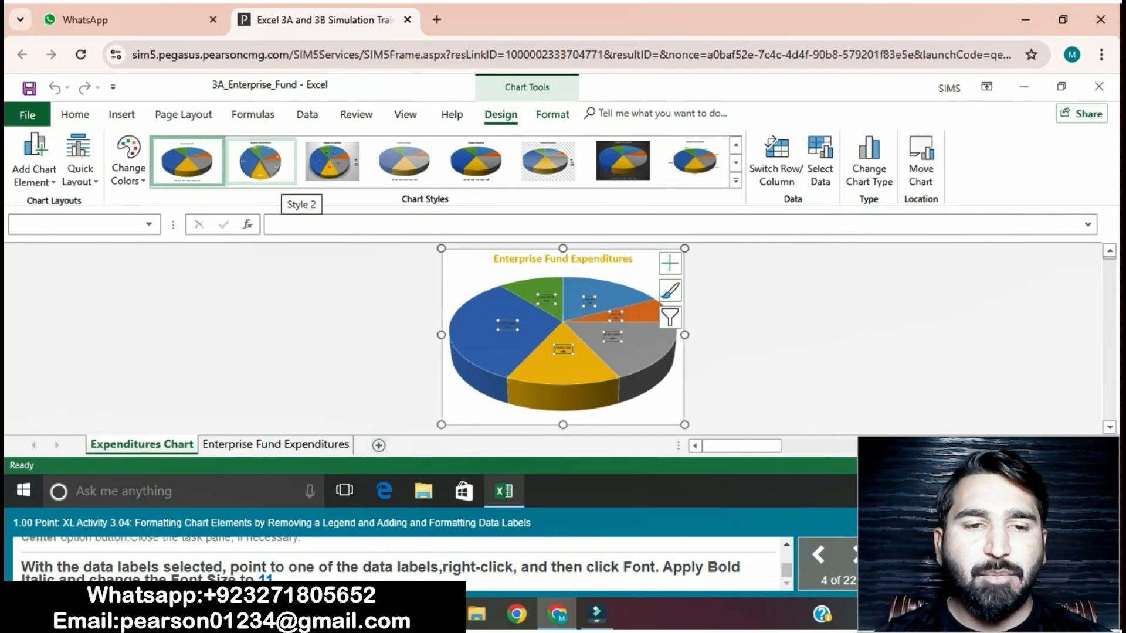
# Step: Format the pie chart's data labels as bold italic with font size 11
pyautogui.click(75, 114)
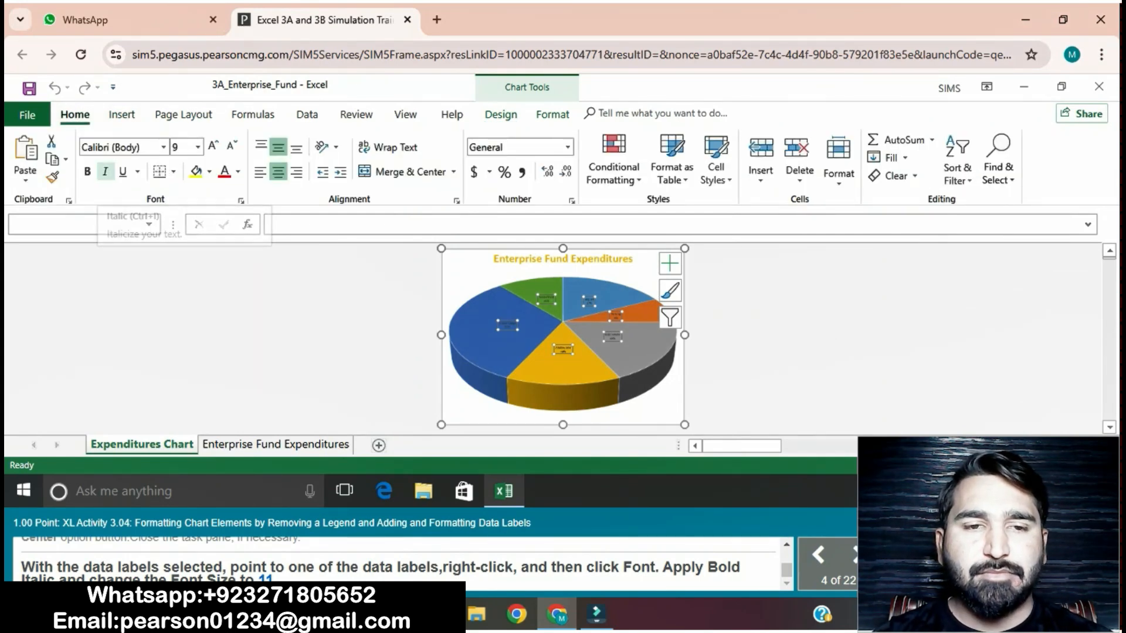
pyautogui.click(105, 171)
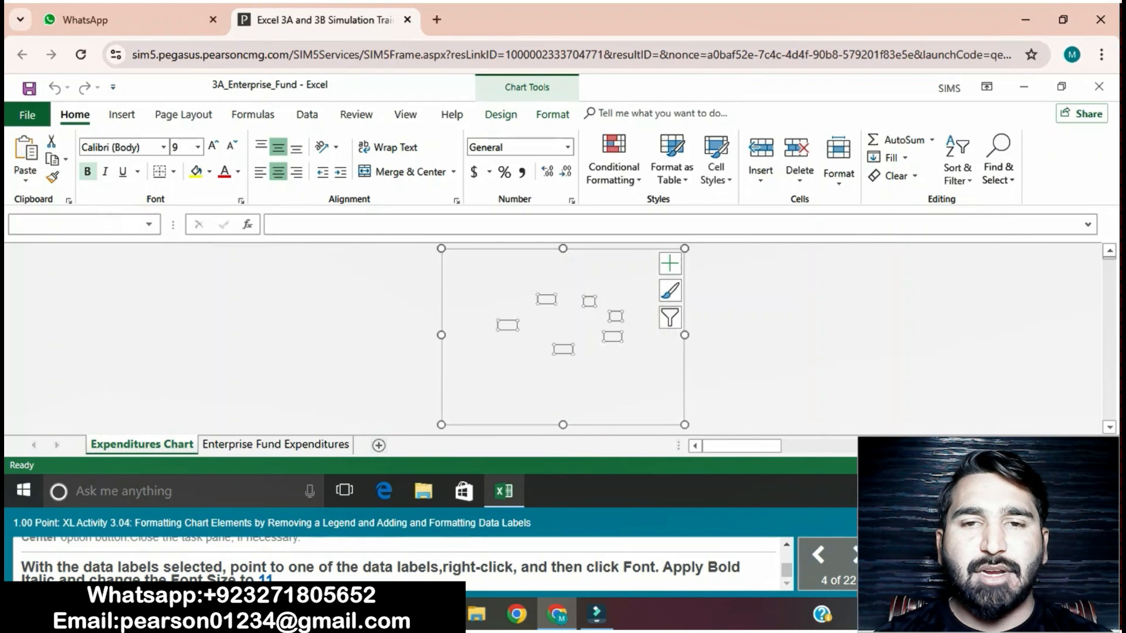
pyautogui.click(87, 171)
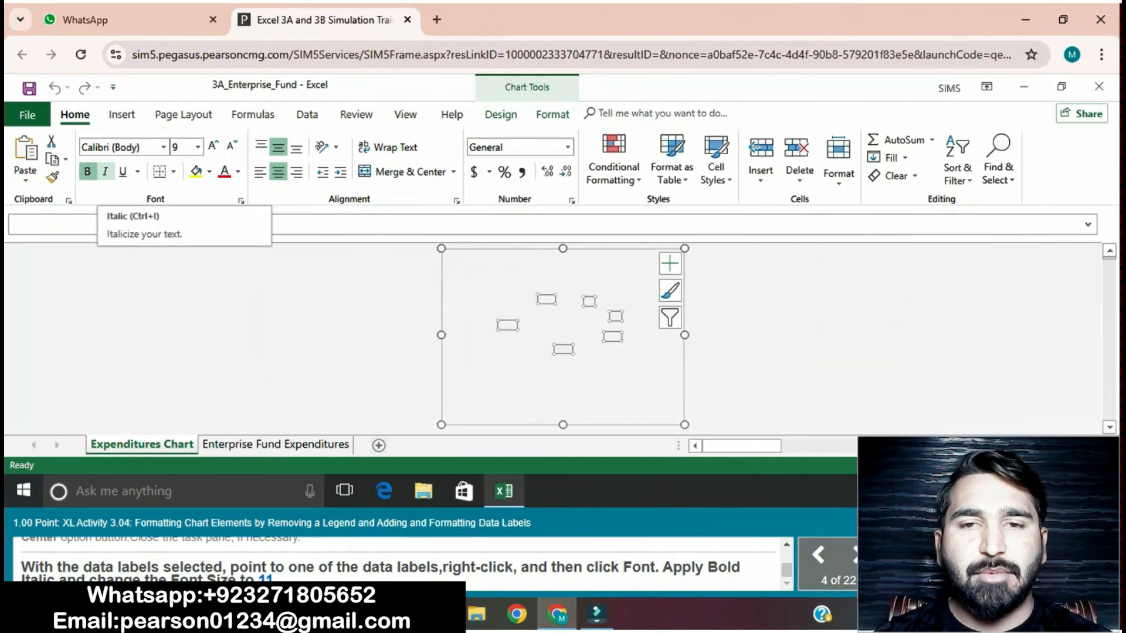
pyautogui.click(198, 148)
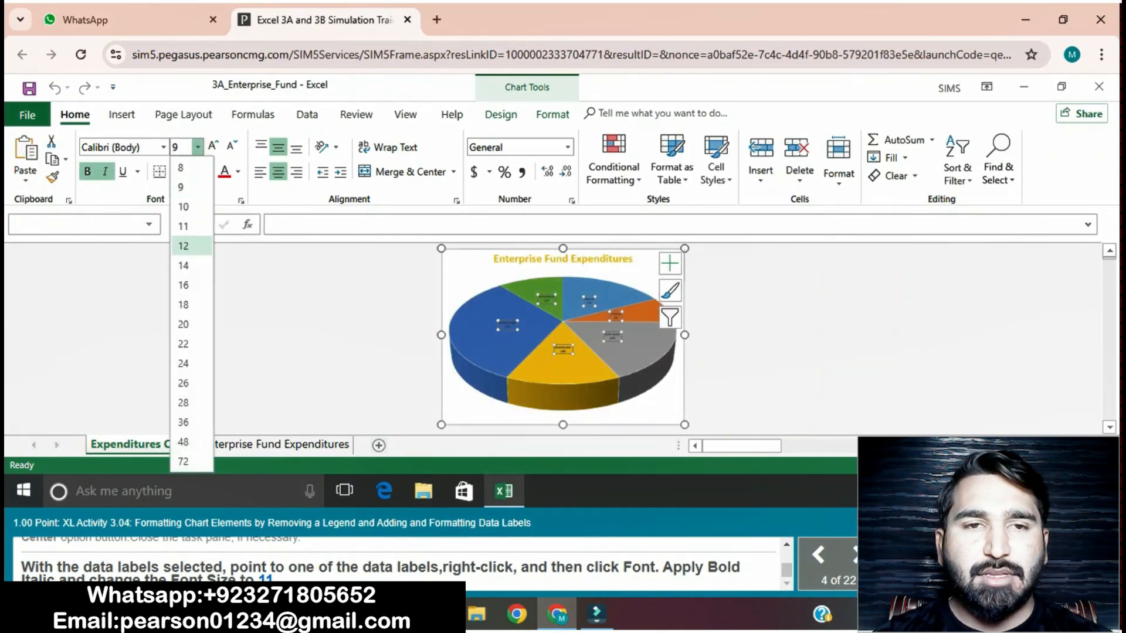
pyautogui.click(183, 222)
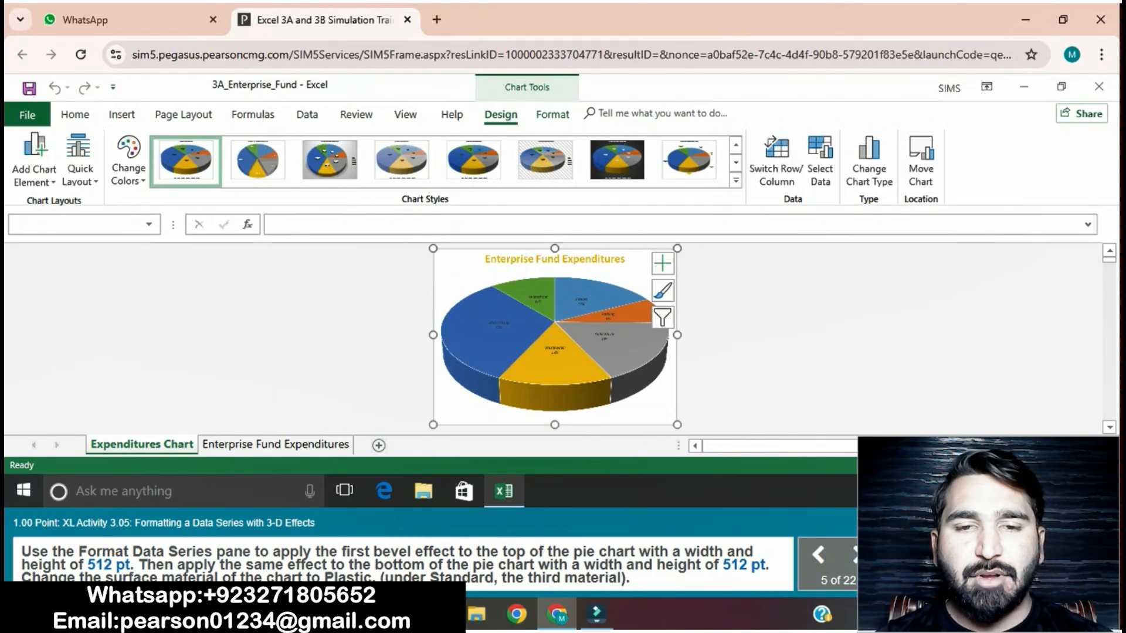
pyautogui.click(555, 342)
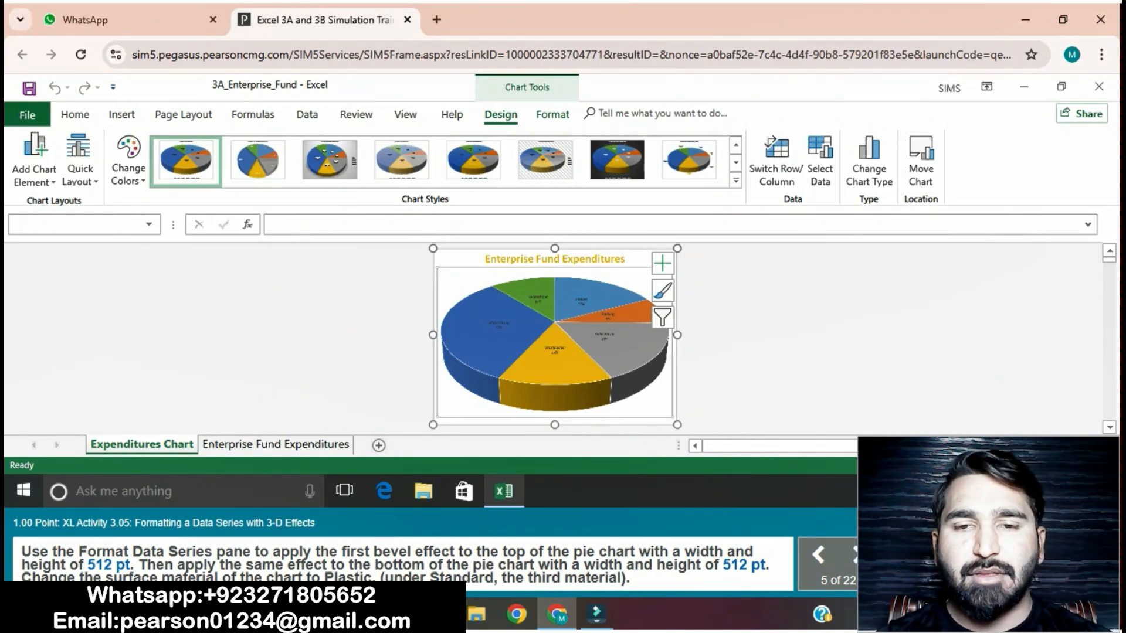
pyautogui.click(555, 342)
pyautogui.rightClick(453, 404)
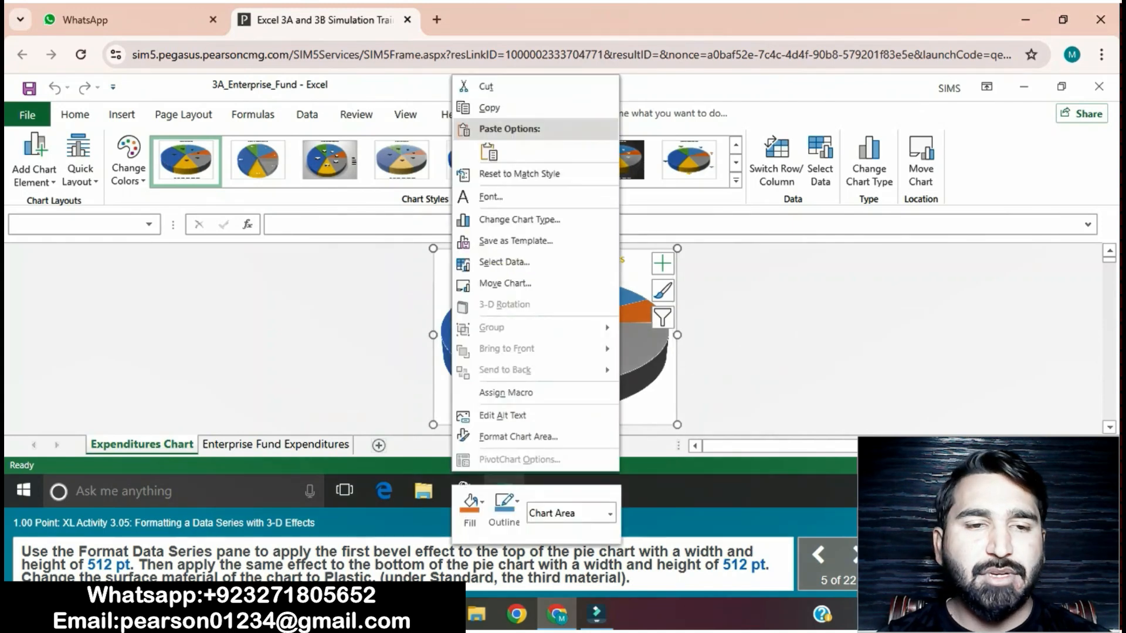
pyautogui.press('Escape')
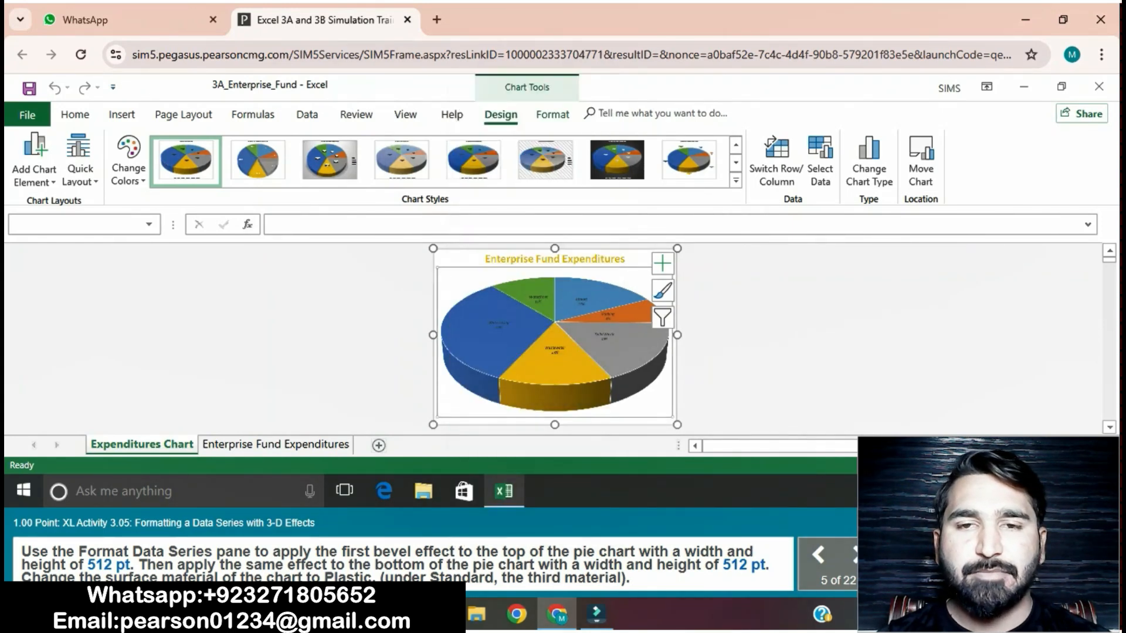
pyautogui.rightClick(660, 405)
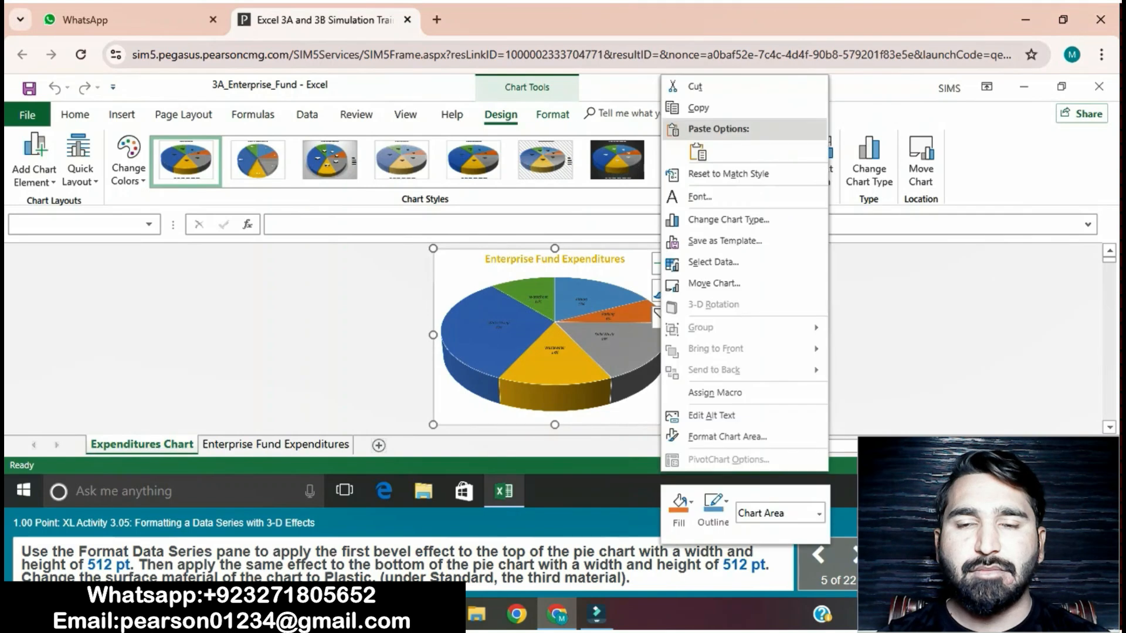
# Step: Open the 3-D Format effect settings for the pie chart's data series
pyautogui.rightClick(604, 356)
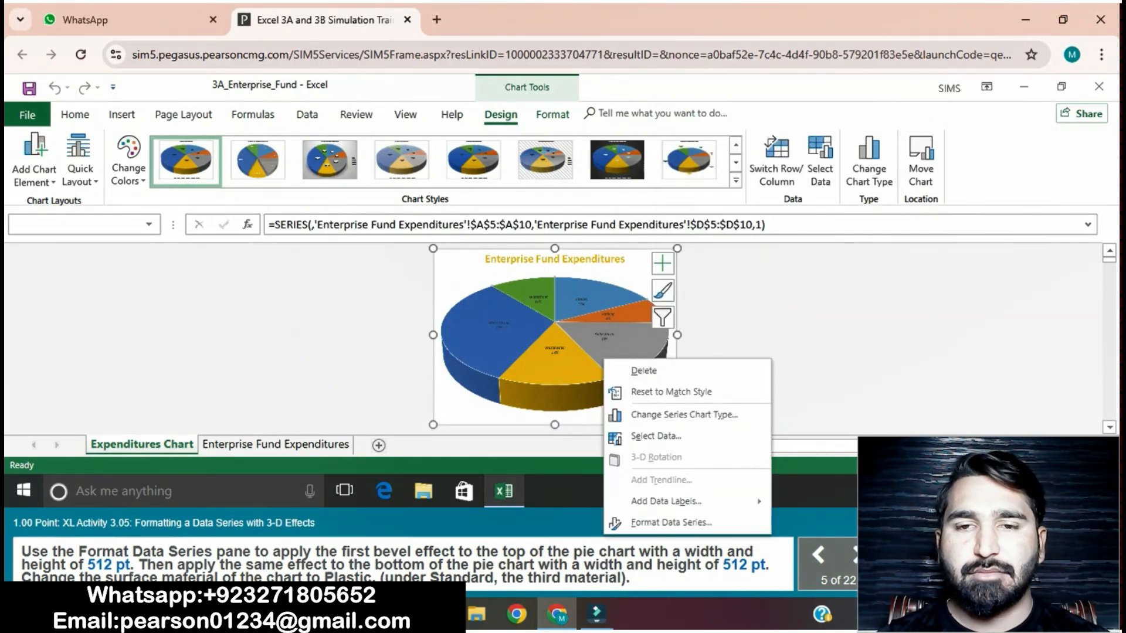
pyautogui.click(671, 523)
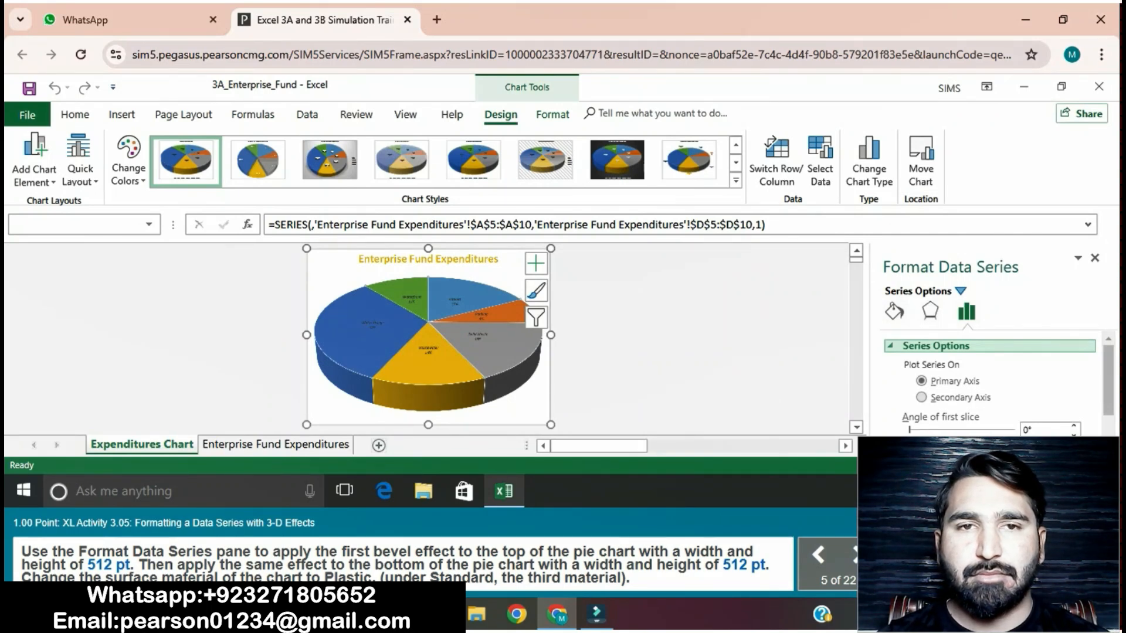
pyautogui.scroll(-1, 991, 381)
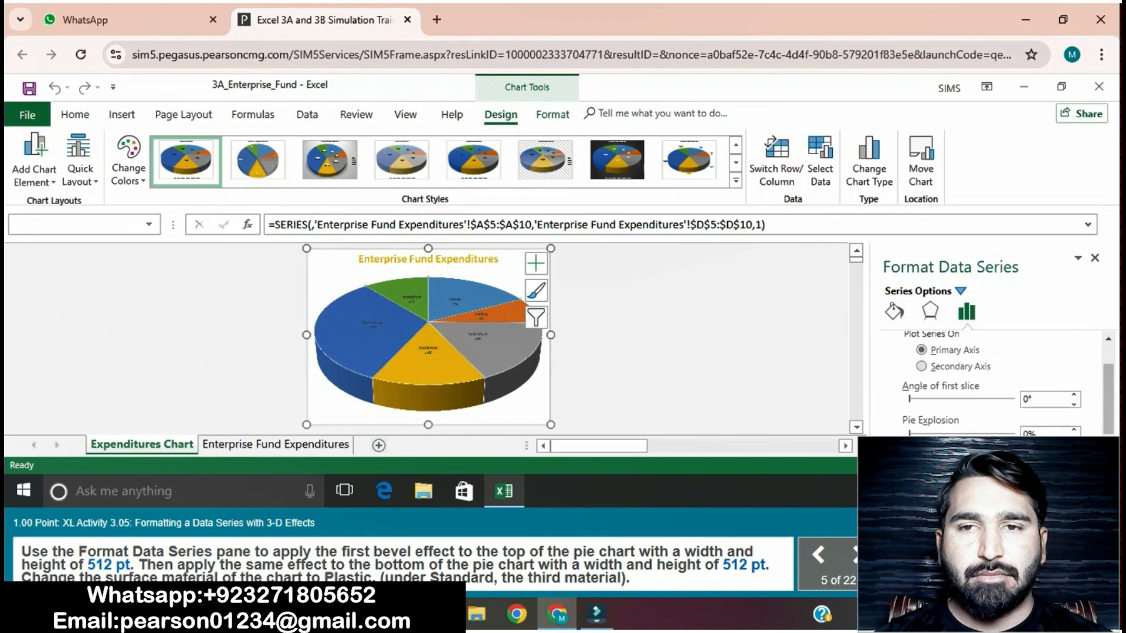
pyautogui.click(894, 311)
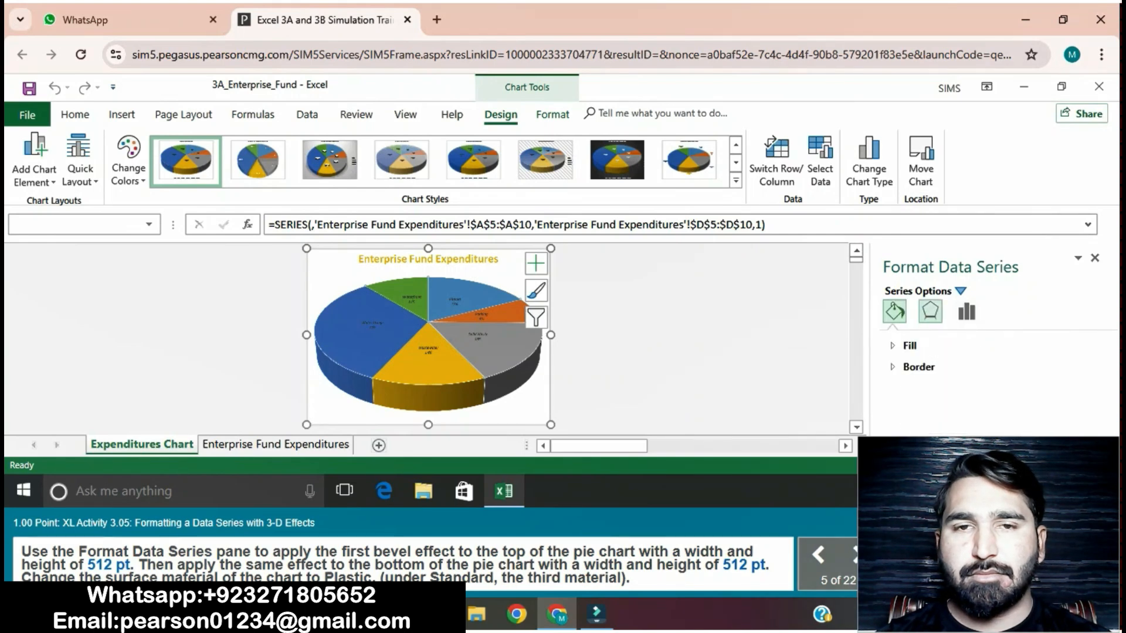
pyautogui.click(930, 310)
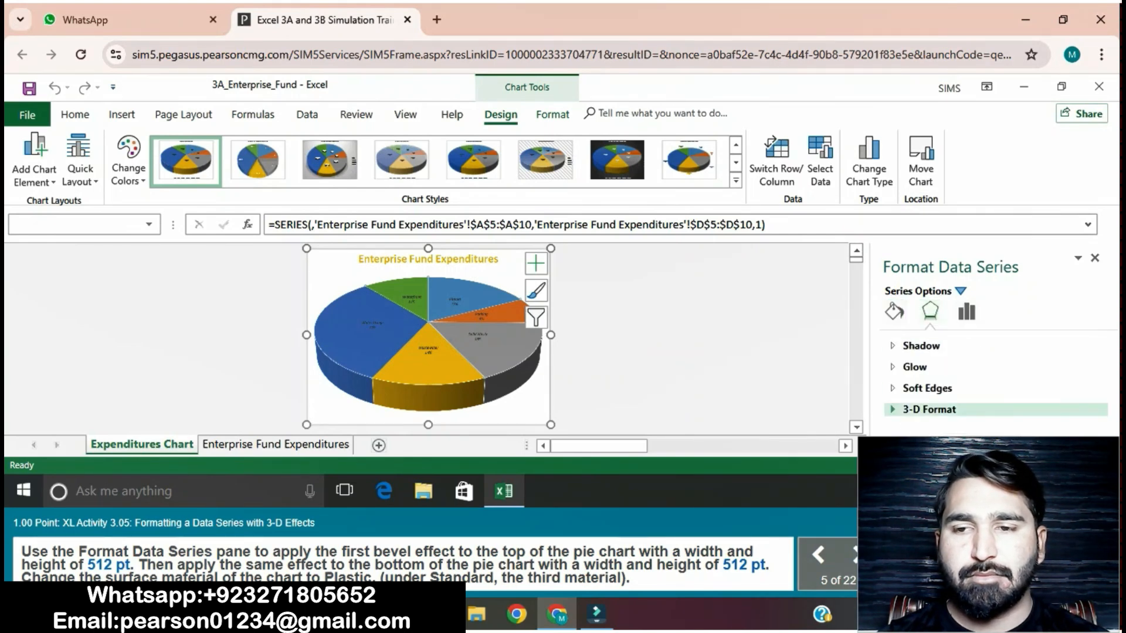
pyautogui.click(928, 409)
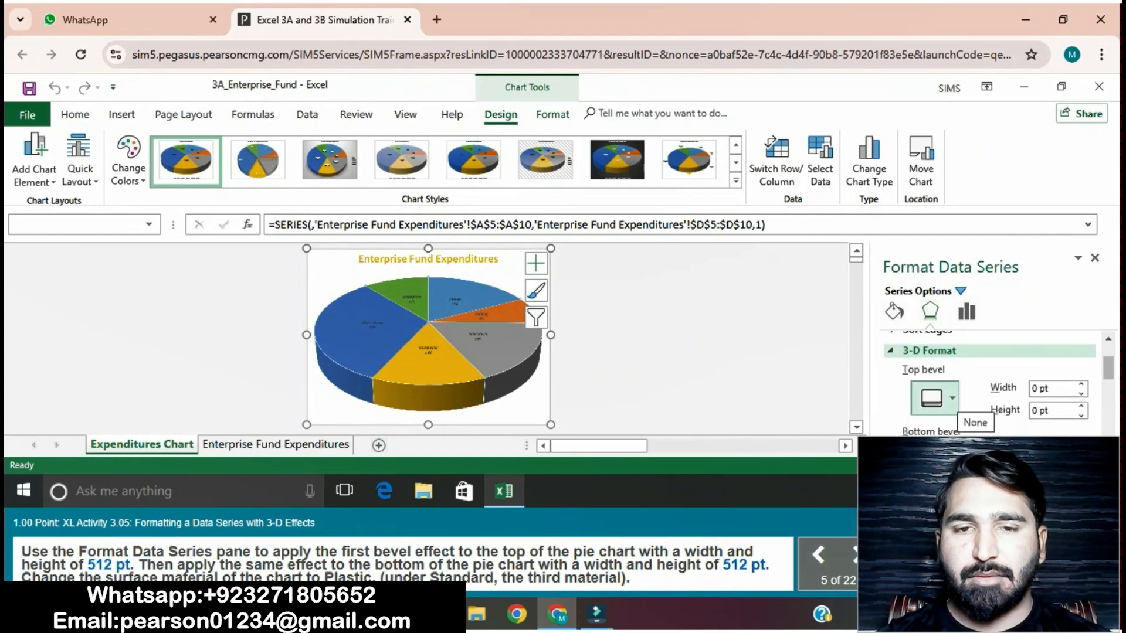
# Step: Apply the first bevel effect to the top of the pie and set the top bevel's width to 512 pt
pyautogui.click(951, 399)
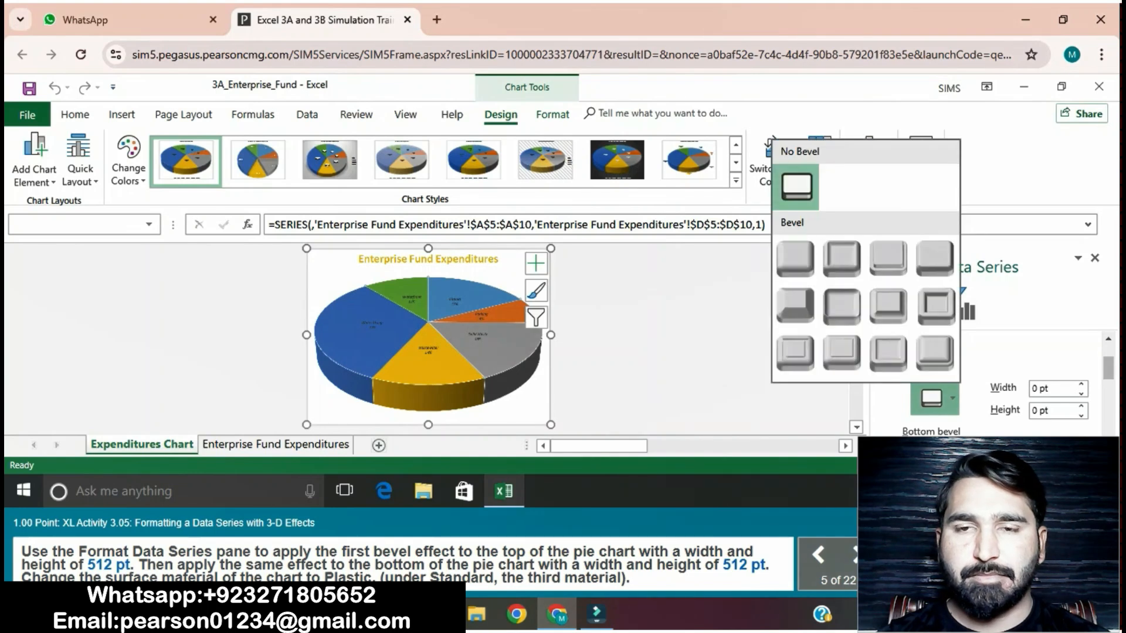
pyautogui.click(795, 258)
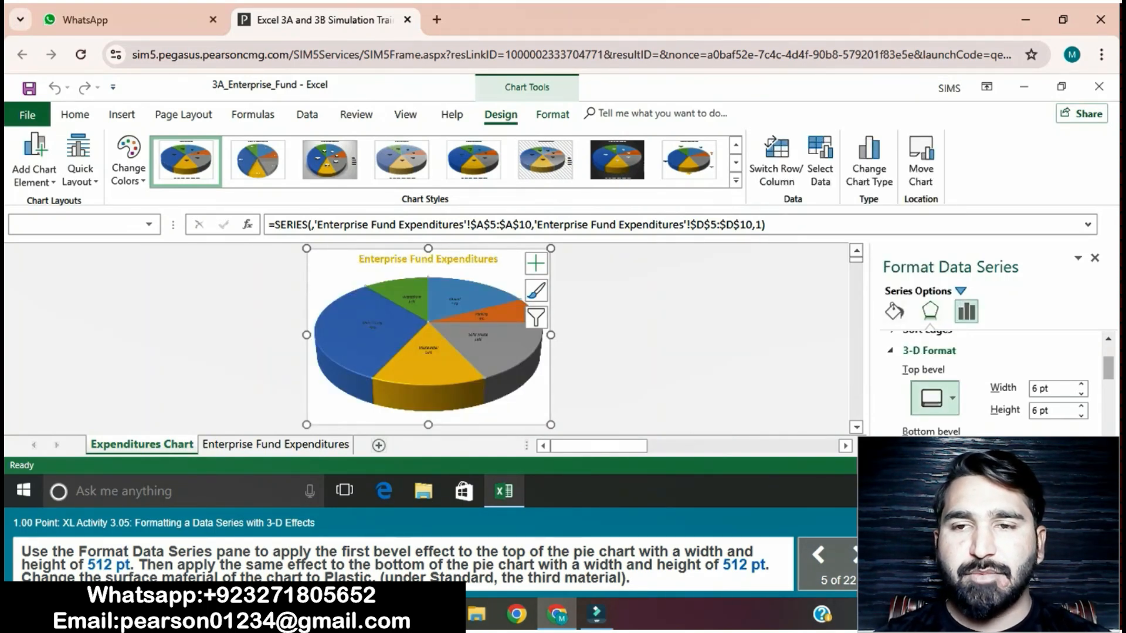
pyautogui.click(1035, 388)
pyautogui.press('BackSpace')
pyautogui.write('5')
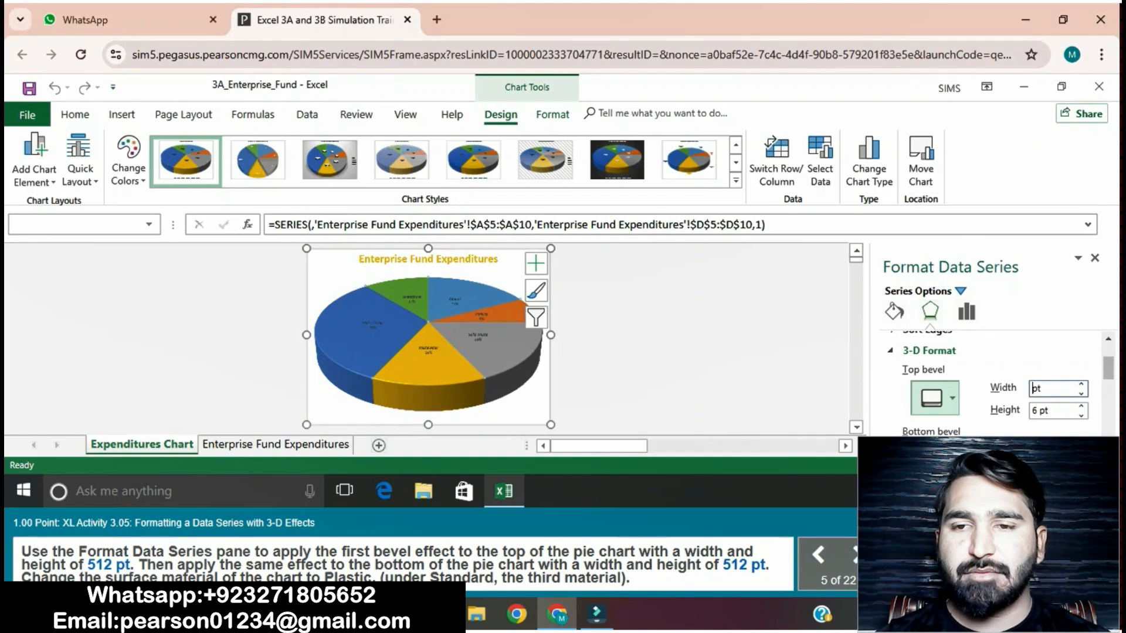
pyautogui.press('Delete')
pyautogui.press('Delete')
pyautogui.write('12')
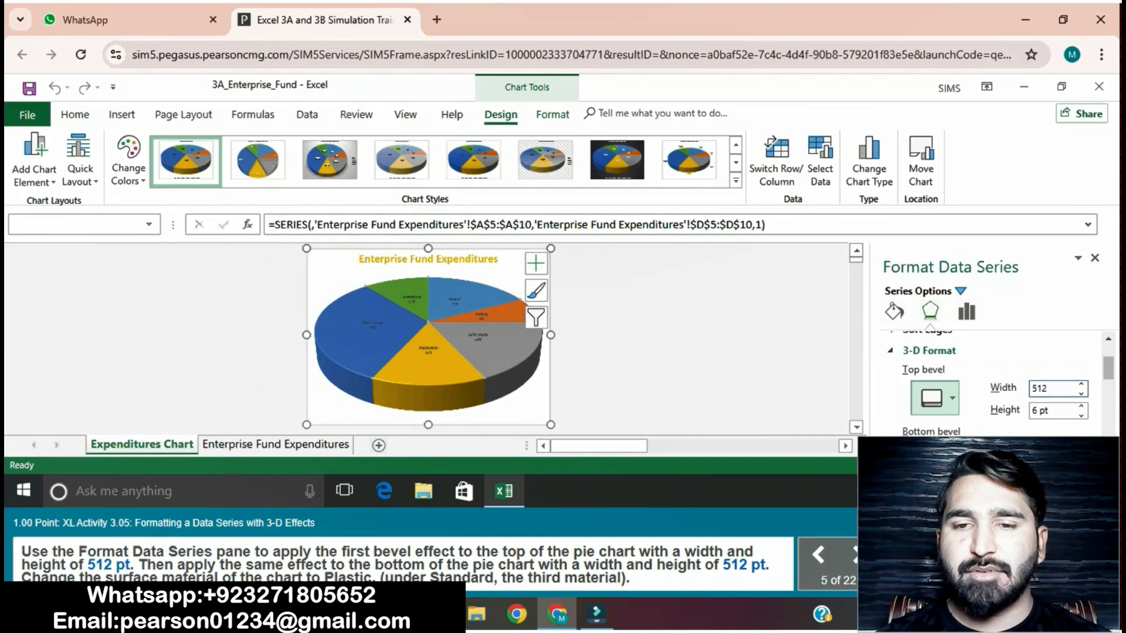
# Step: Set the top bevel's height to 512 pt
pyautogui.click(1038, 411)
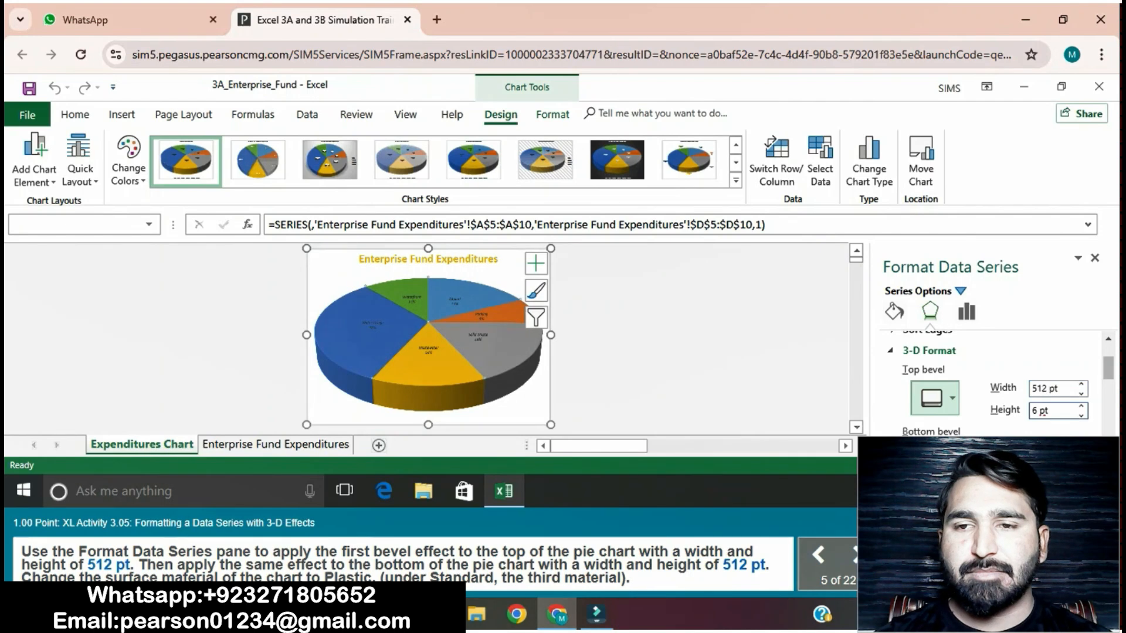
pyautogui.press('BackSpace')
pyautogui.press('BackSpace')
pyautogui.write('512')
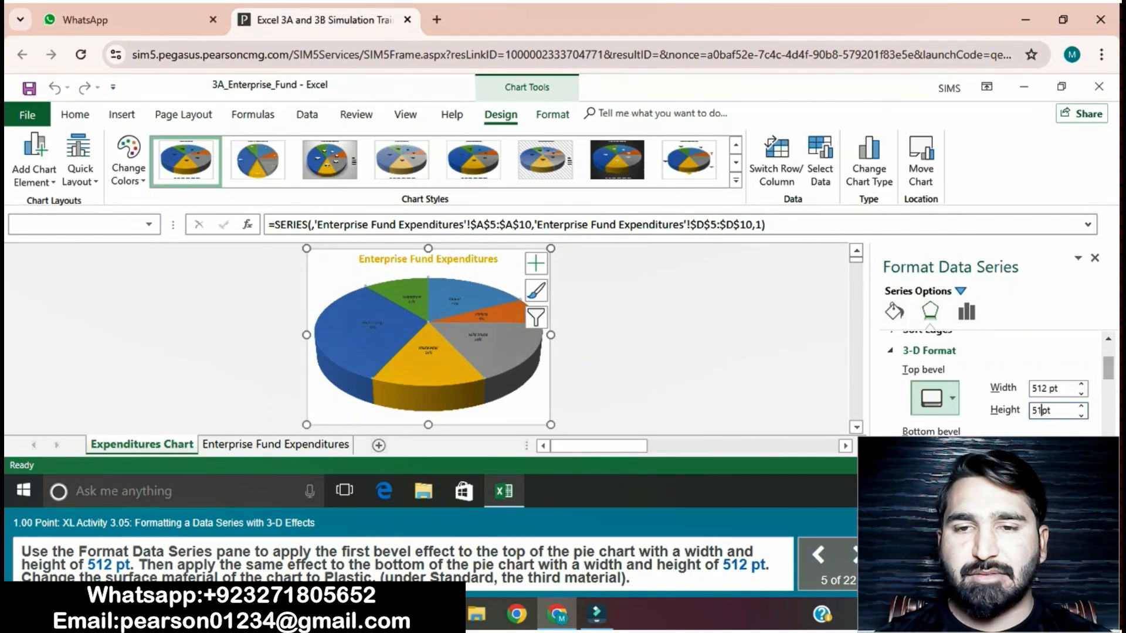
pyautogui.press('Delete')
pyautogui.press('Delete')
pyautogui.press('Return')
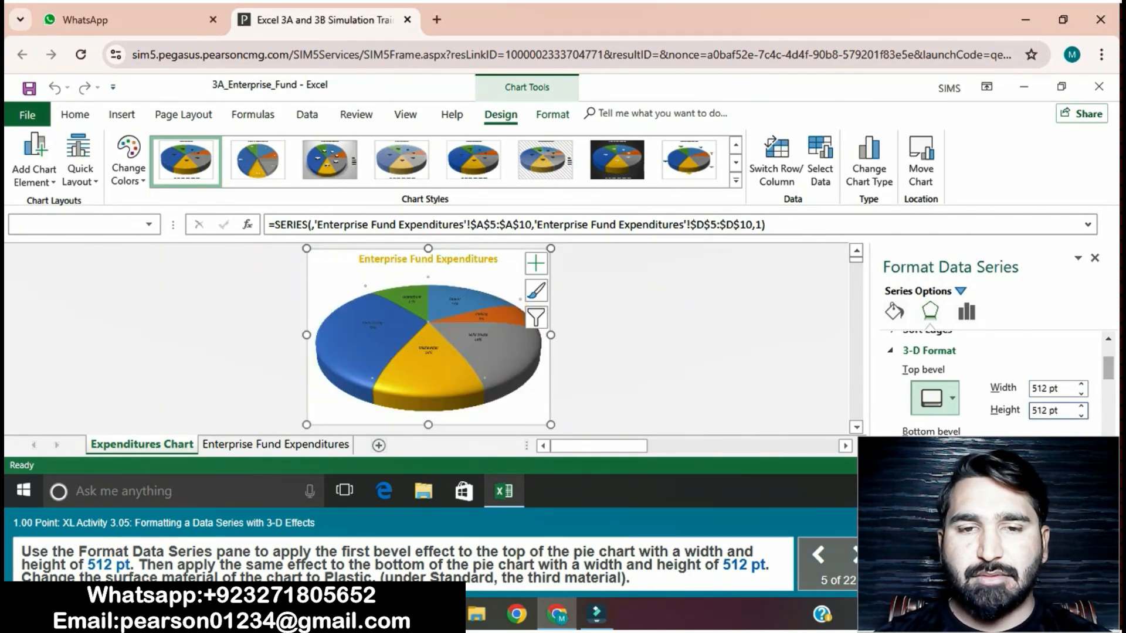
# Step: Set the surface material of the pie's data series to the standard Plastic material
pyautogui.scroll(-6, 991, 381)
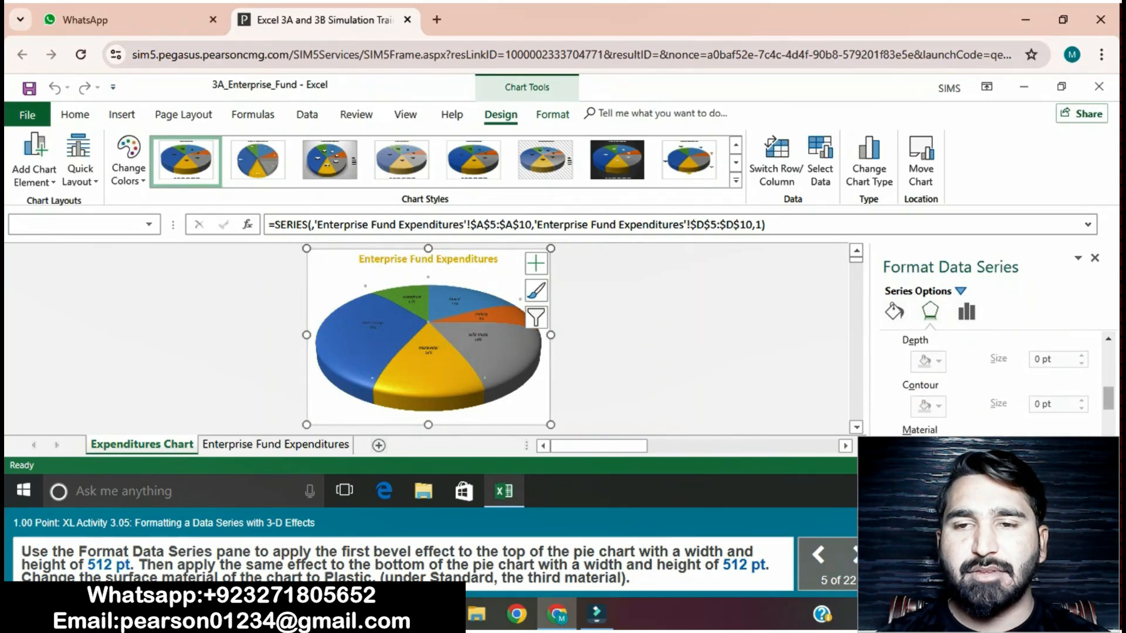
pyautogui.click(934, 402)
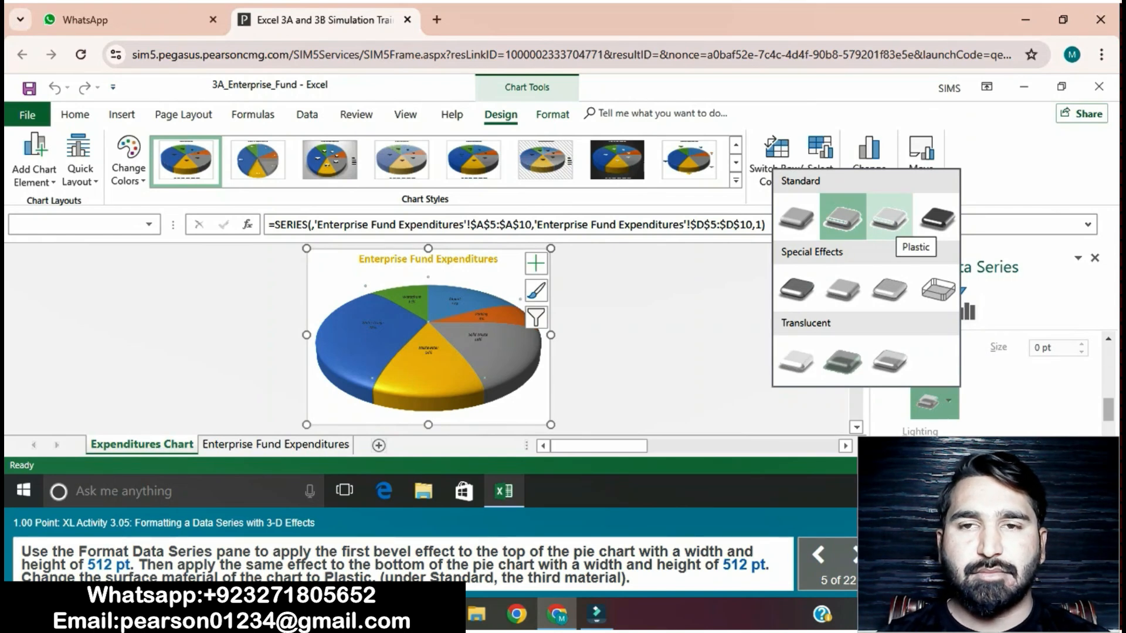
pyautogui.click(889, 218)
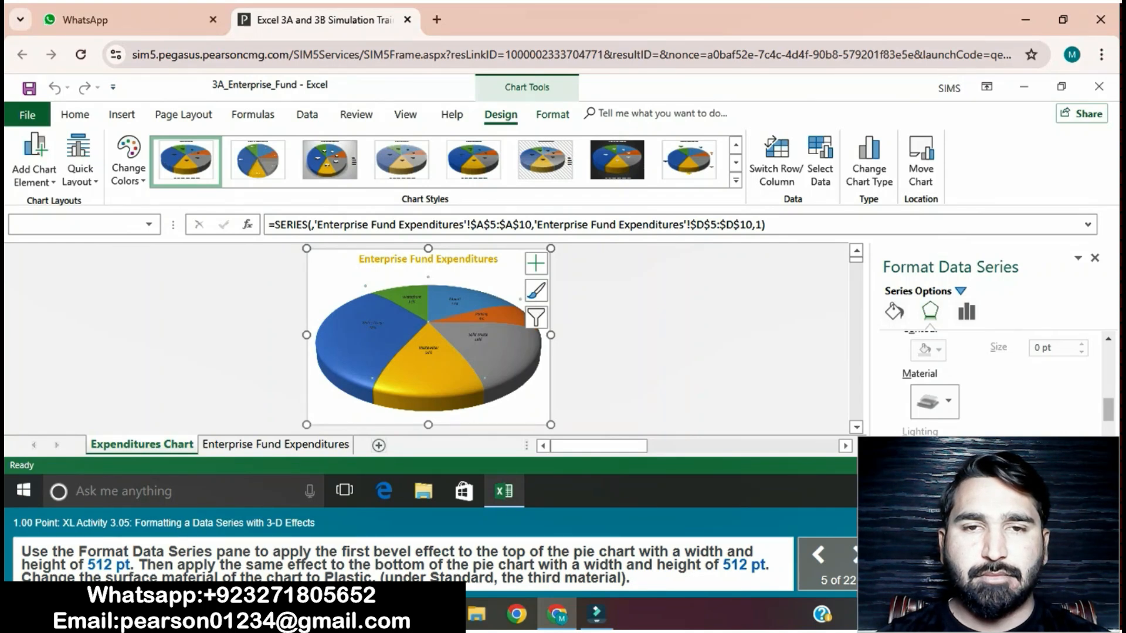
pyautogui.click(697, 352)
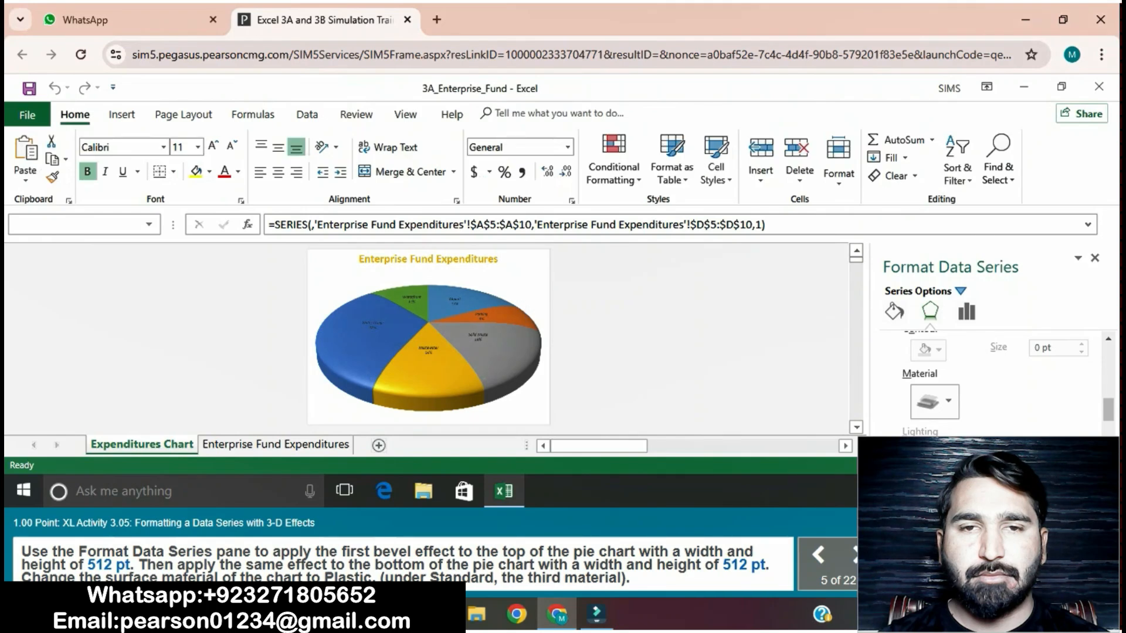
pyautogui.click(934, 402)
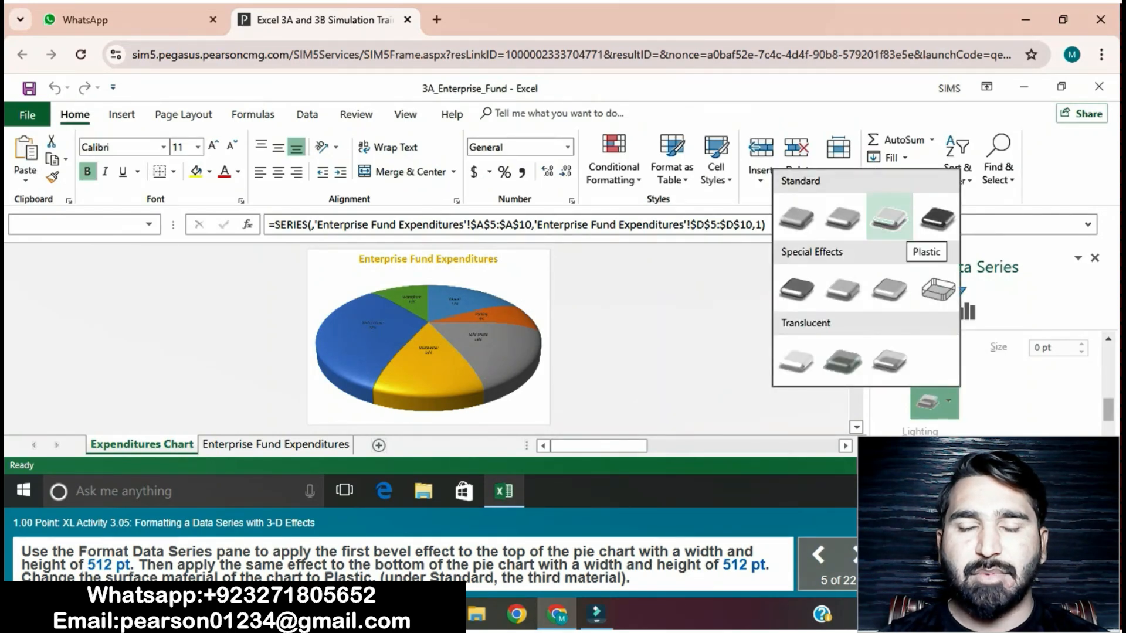
pyautogui.click(889, 219)
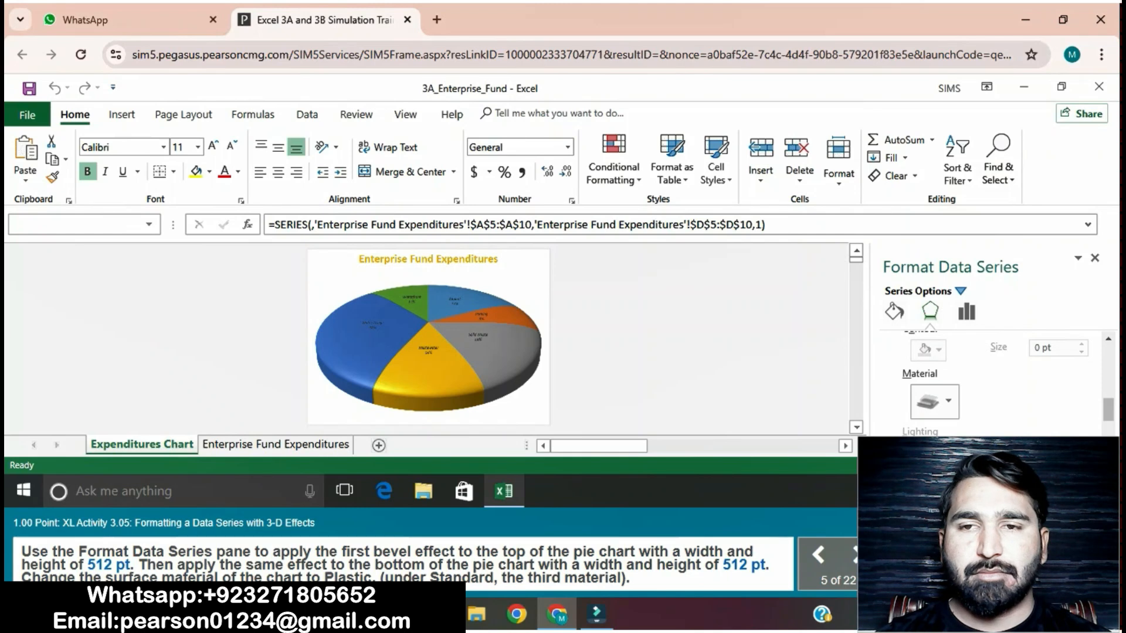
# Step: Apply the first bevel effect to the bottom of the pie with a width and height of 512 pt
pyautogui.scroll(4, 991, 381)
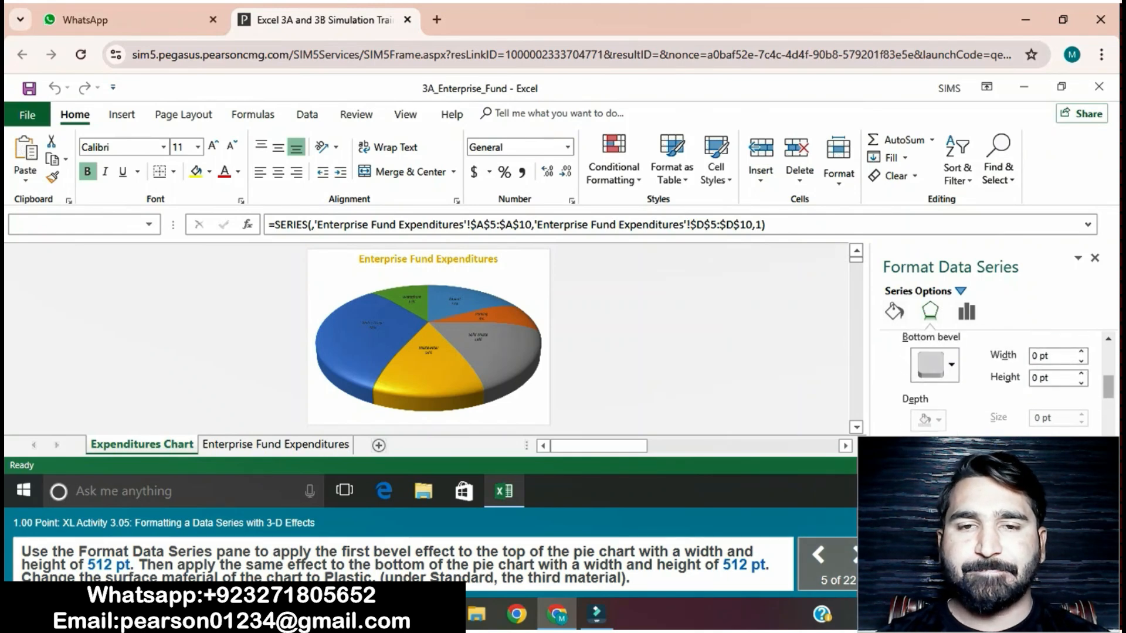
pyautogui.scroll(3, 991, 381)
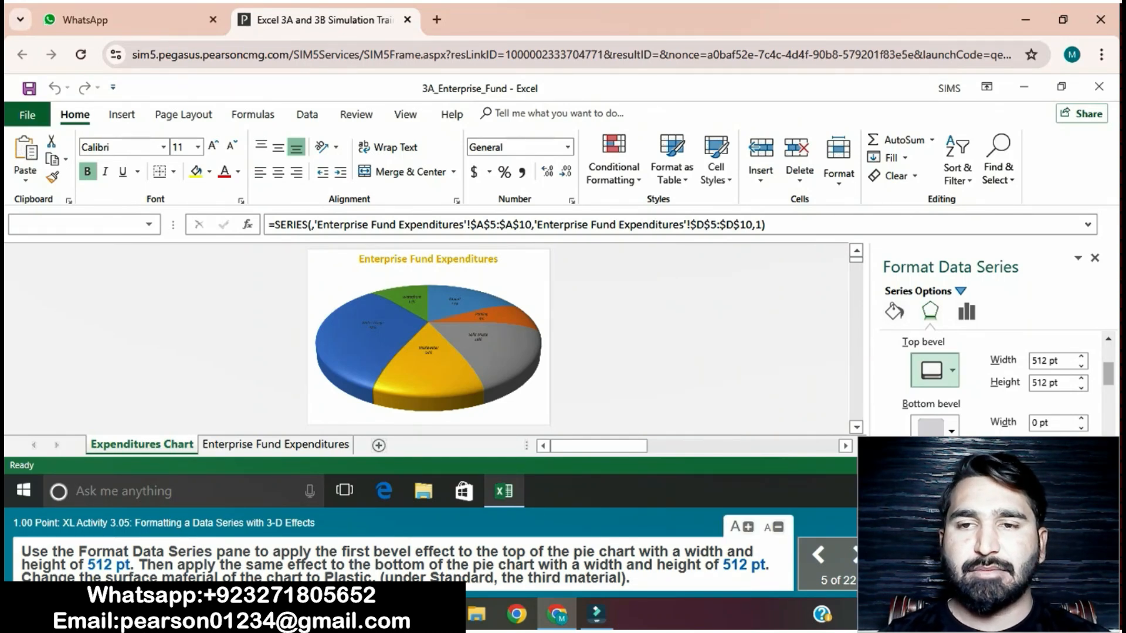
pyautogui.click(942, 426)
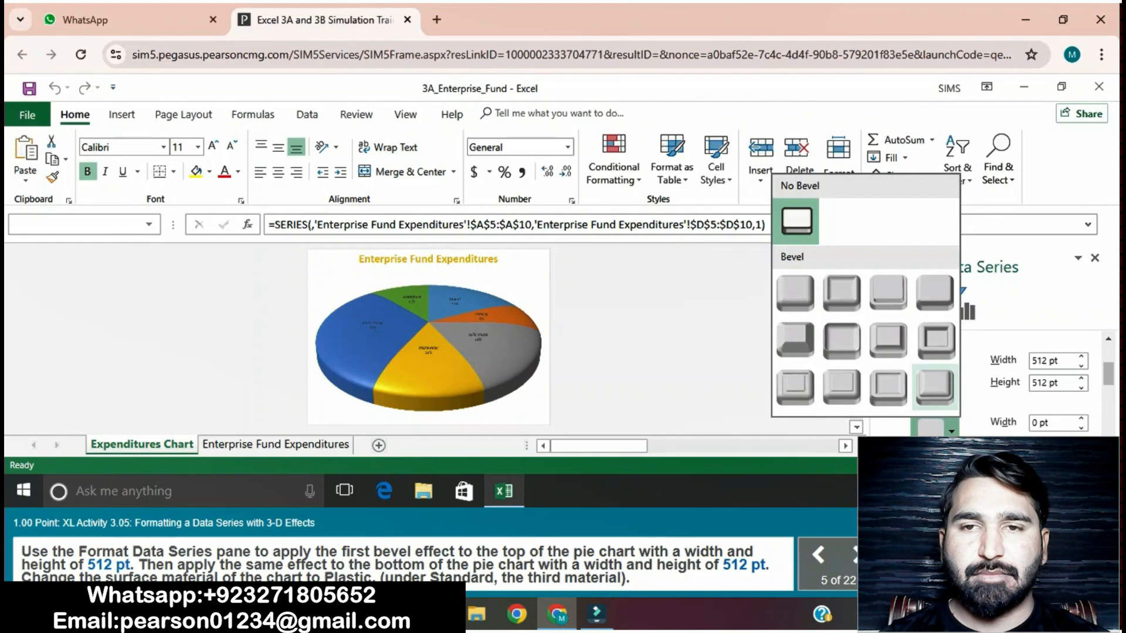
pyautogui.click(795, 293)
pyautogui.click(1038, 422)
pyautogui.press('BackSpace')
pyautogui.write('512')
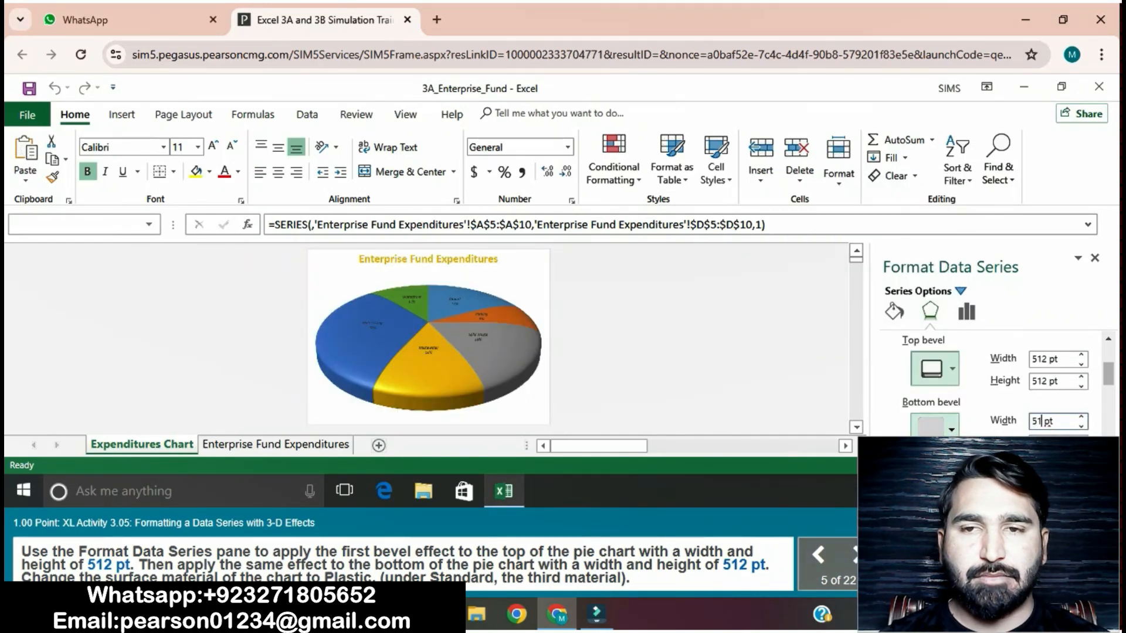
pyautogui.press('Tab')
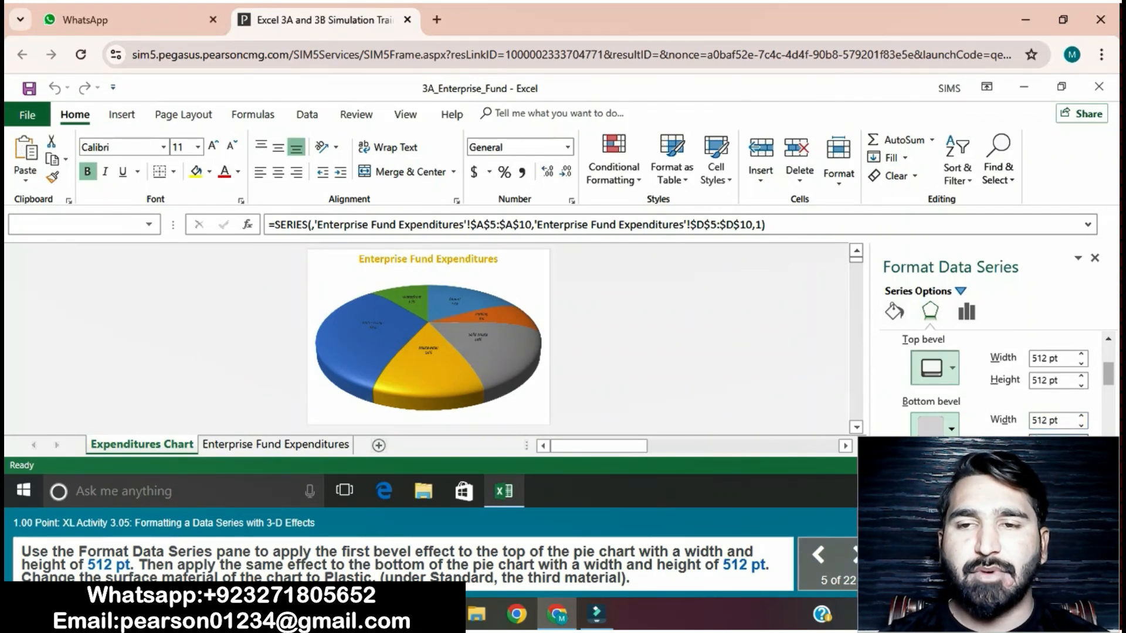
pyautogui.press('Return')
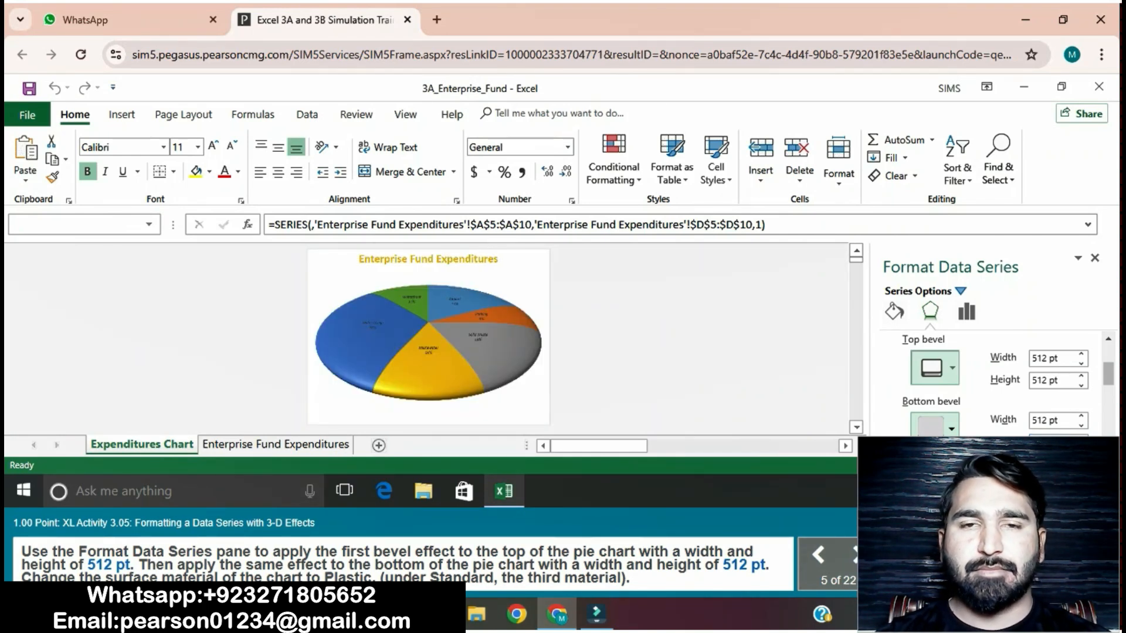
# Step: Reapply the Plastic surface material to the pie chart's data series
pyautogui.scroll(-5, 991, 381)
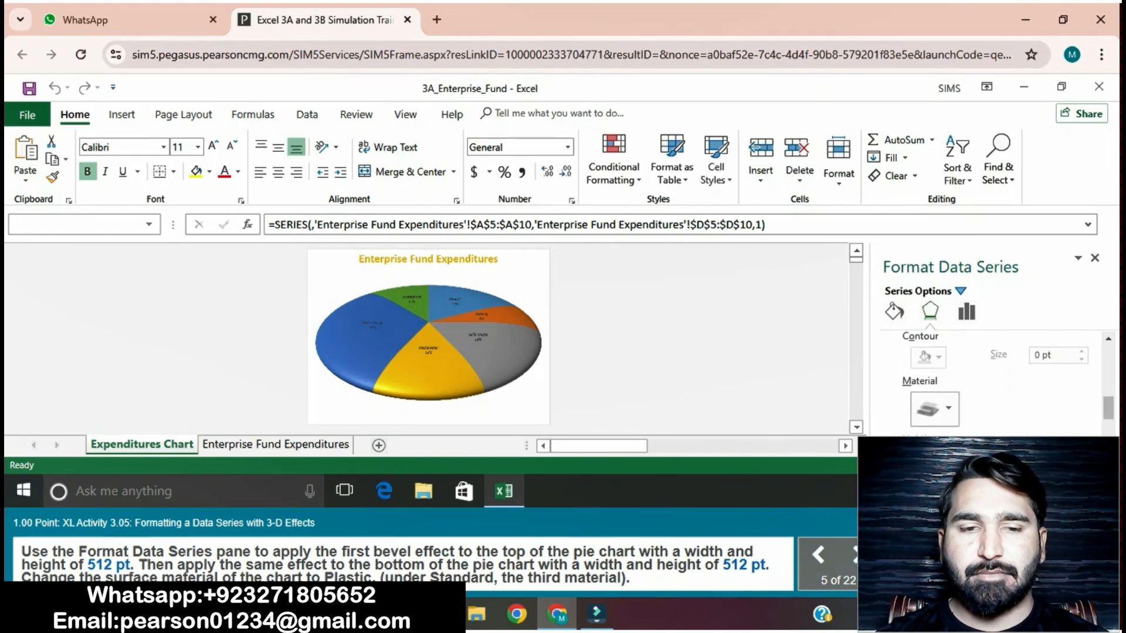
pyautogui.click(934, 389)
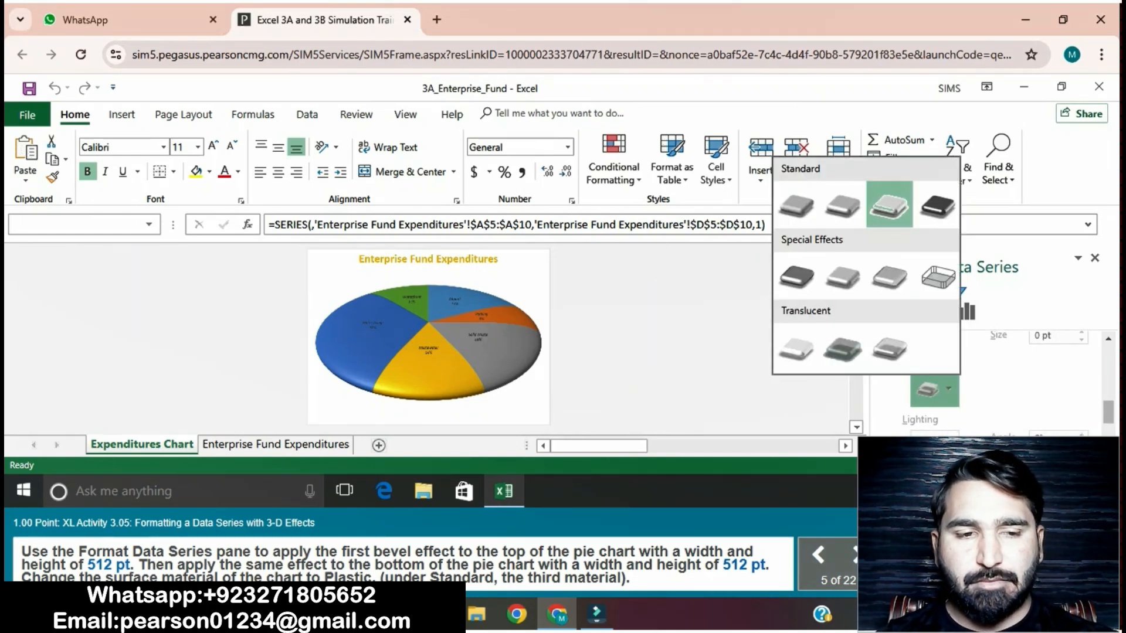
pyautogui.click(889, 204)
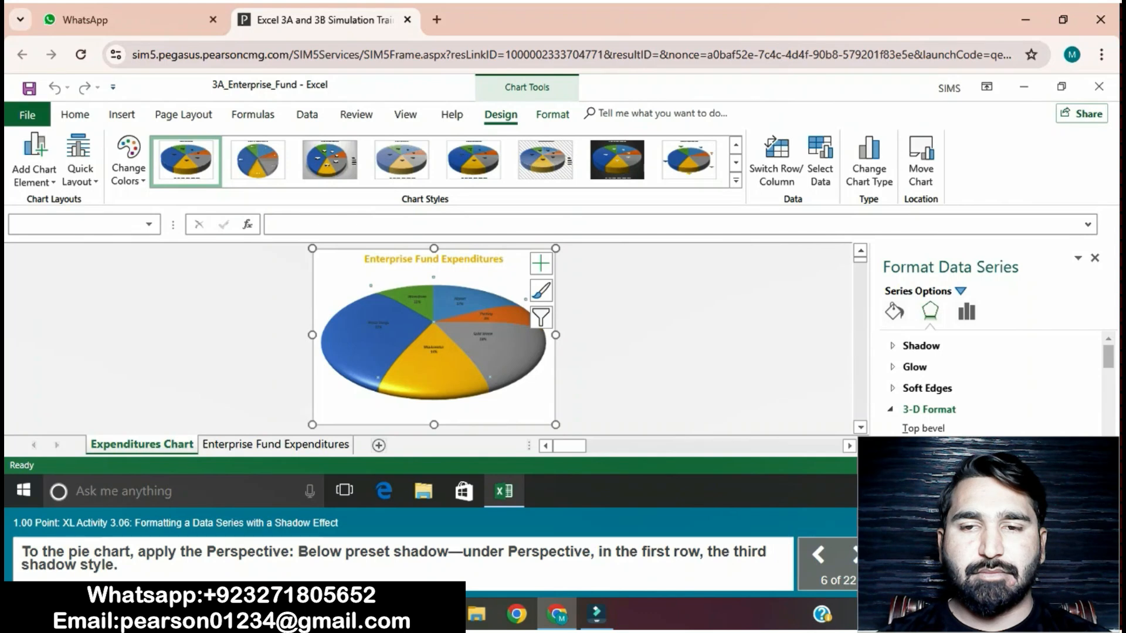
# Step: Apply the Perspective: Below preset shadow to the pie chart's data series
pyautogui.click(920, 345)
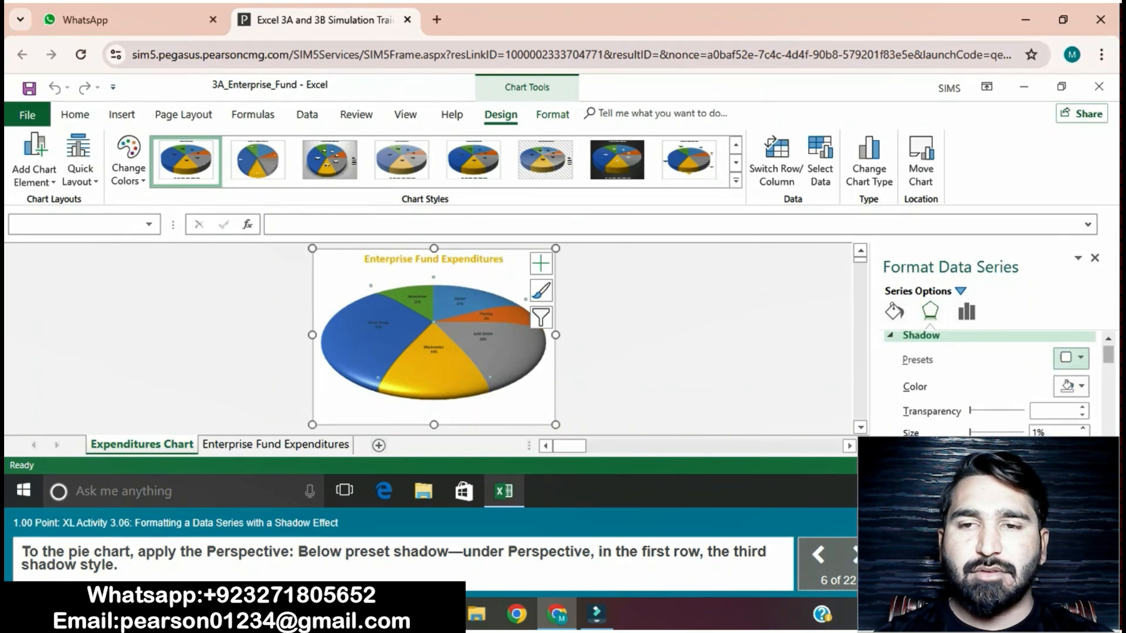
pyautogui.click(1072, 358)
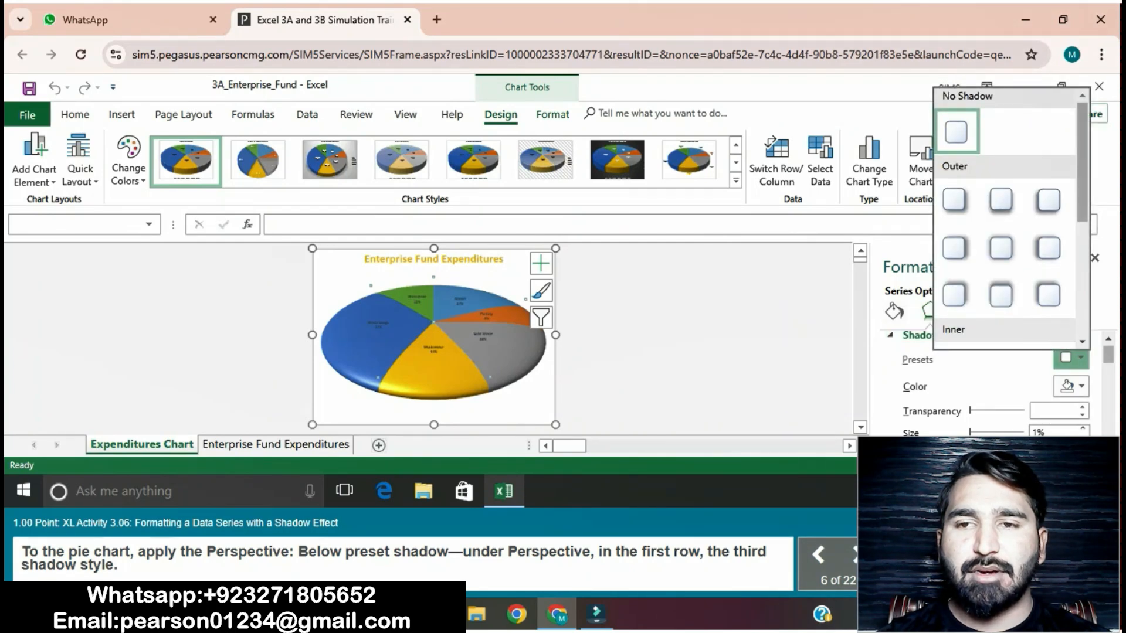
pyautogui.scroll(-3, 1035, 294)
pyautogui.scroll(-2, 1005, 234)
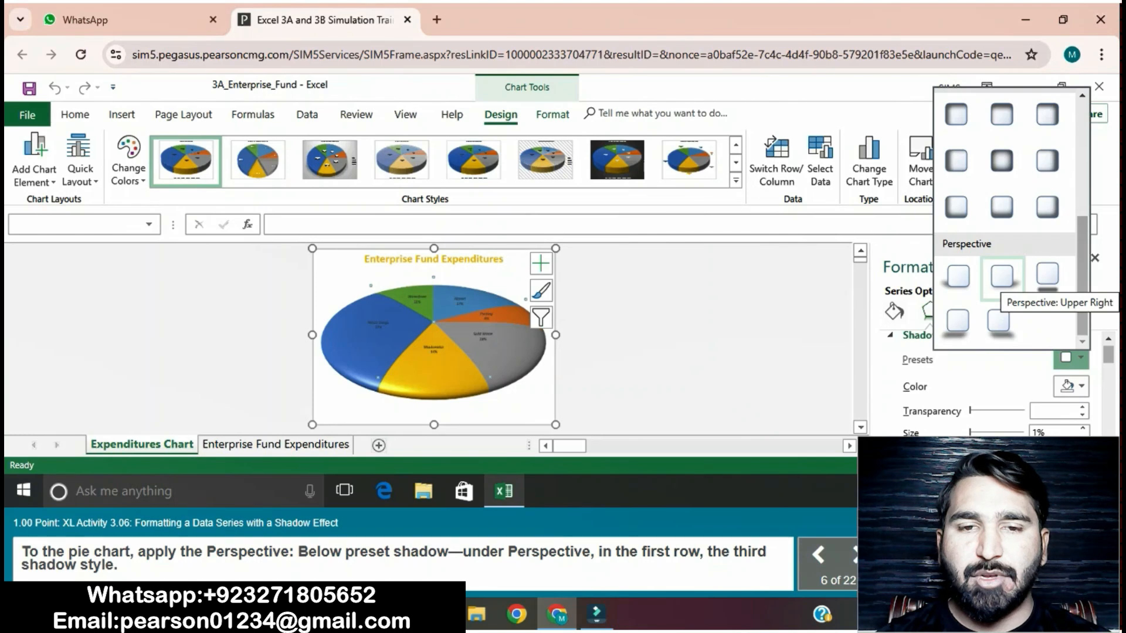
pyautogui.click(1047, 276)
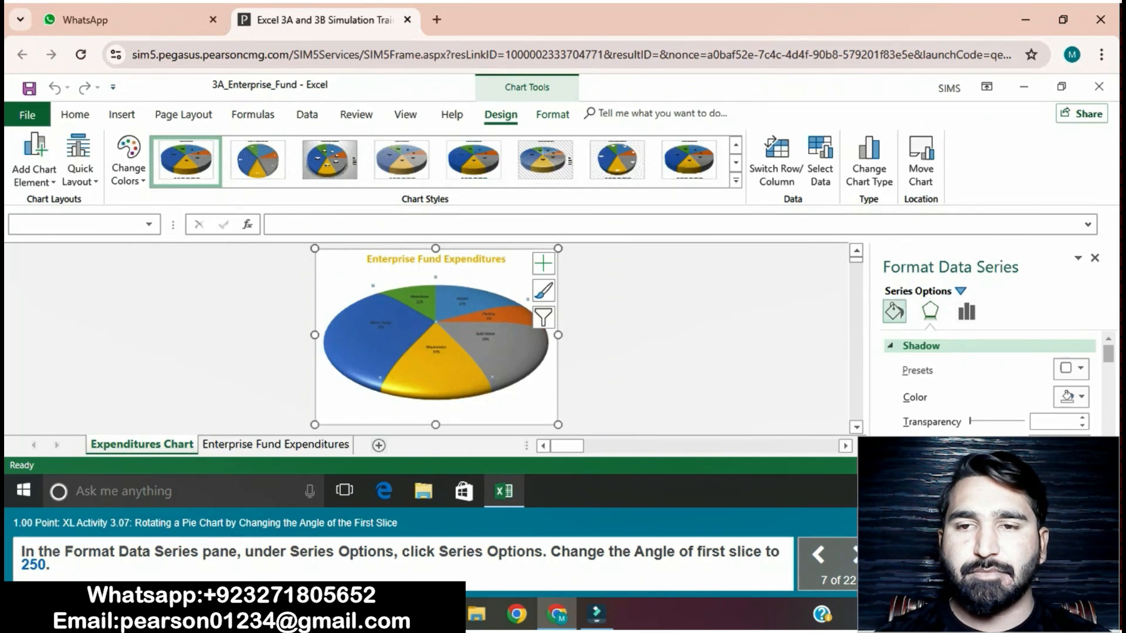
# Step: Advance the simulation to Activity 3.08 and explode the Waterfront slice from the pie by 10%
pyautogui.scroll(-3, 991, 381)
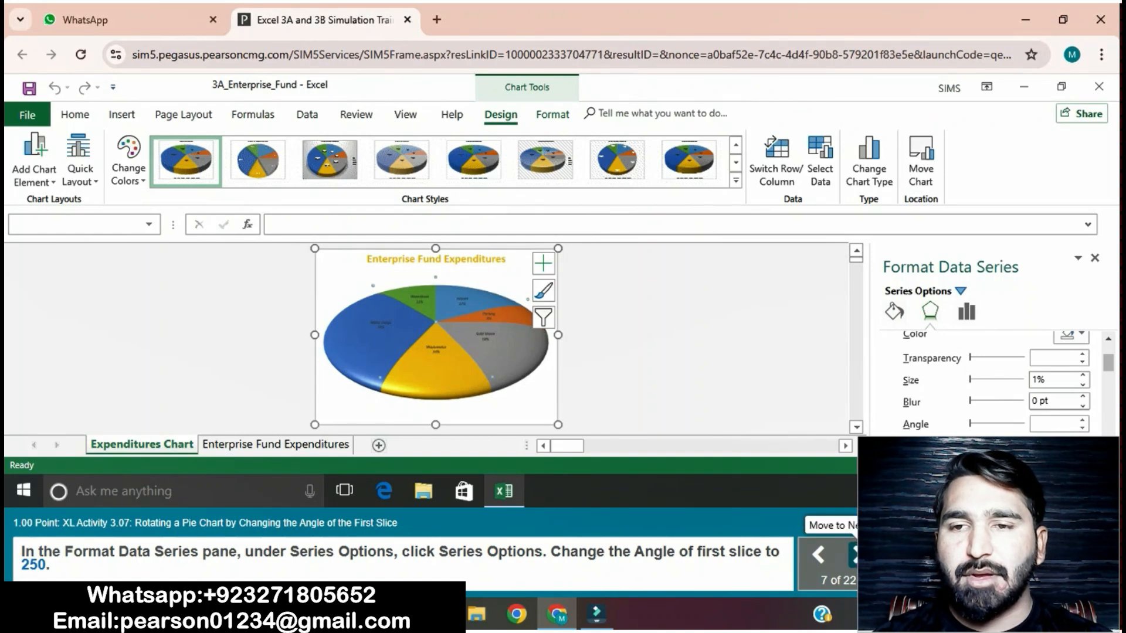
pyautogui.click(859, 555)
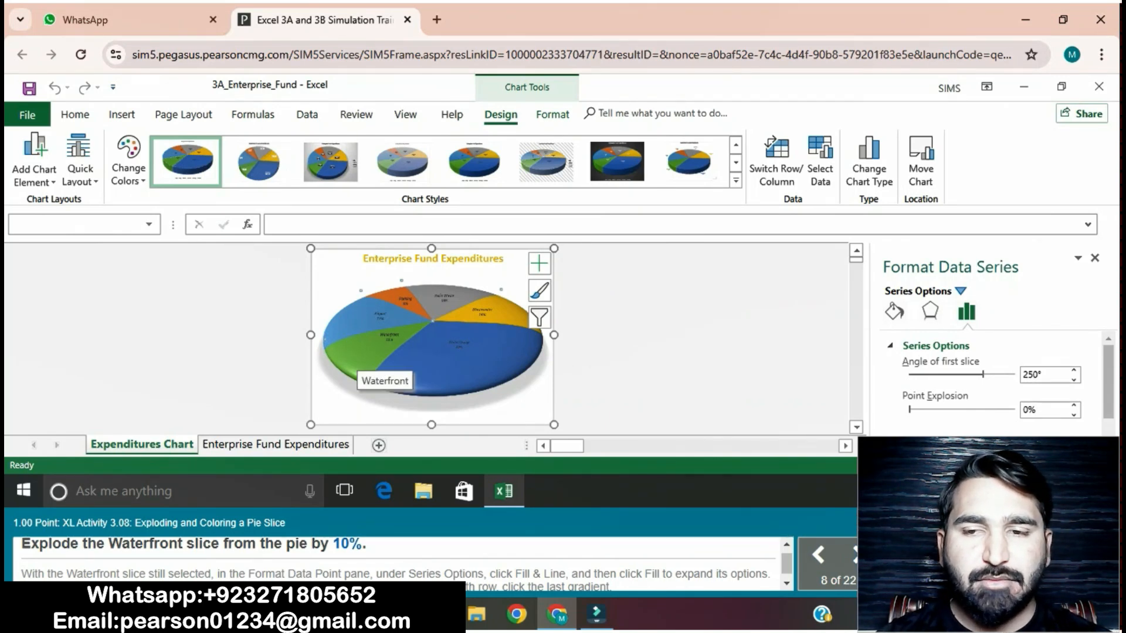
pyautogui.click(379, 364)
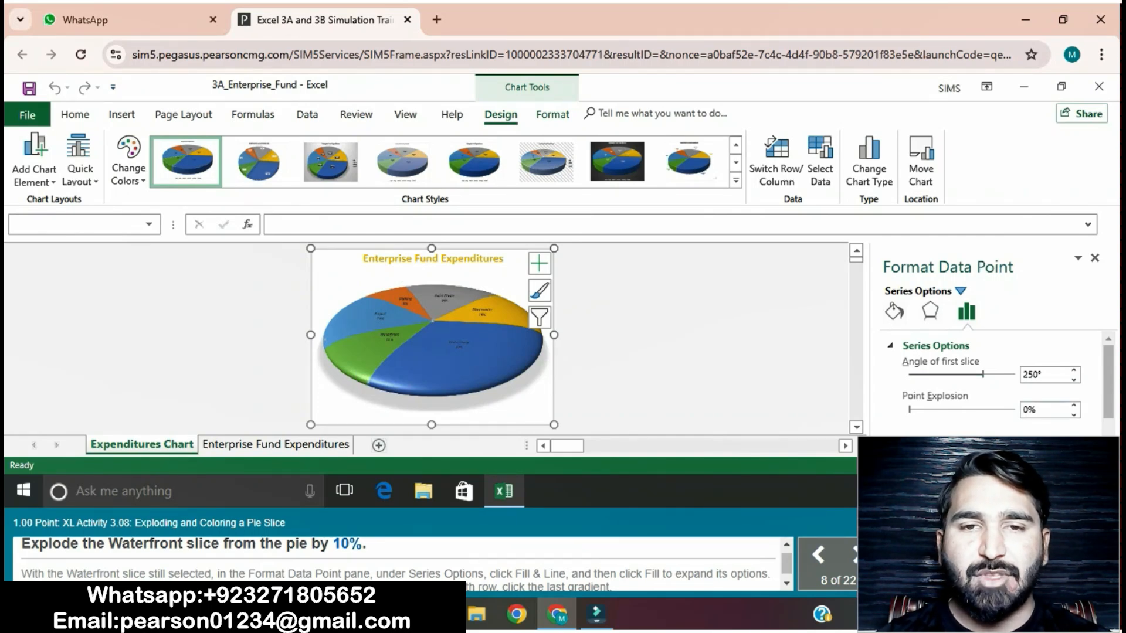
pyautogui.click(1025, 410)
pyautogui.write('1')
pyautogui.press('Return')
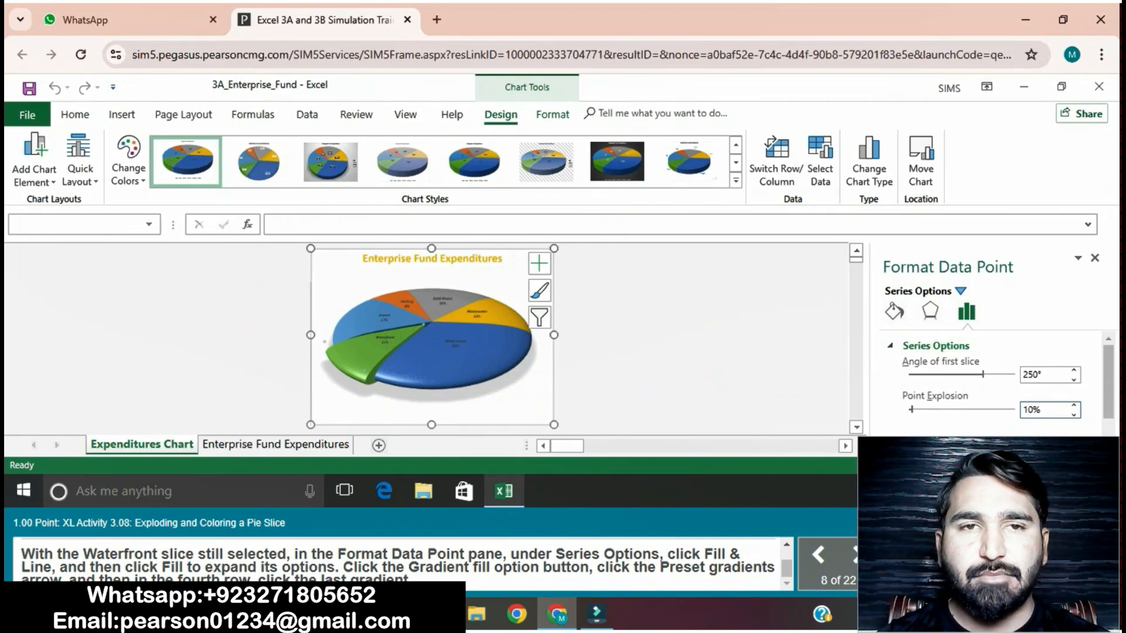
# Step: Give the Waterfront slice a gradient fill using the last preset gradient in the fourth row
pyautogui.click(894, 311)
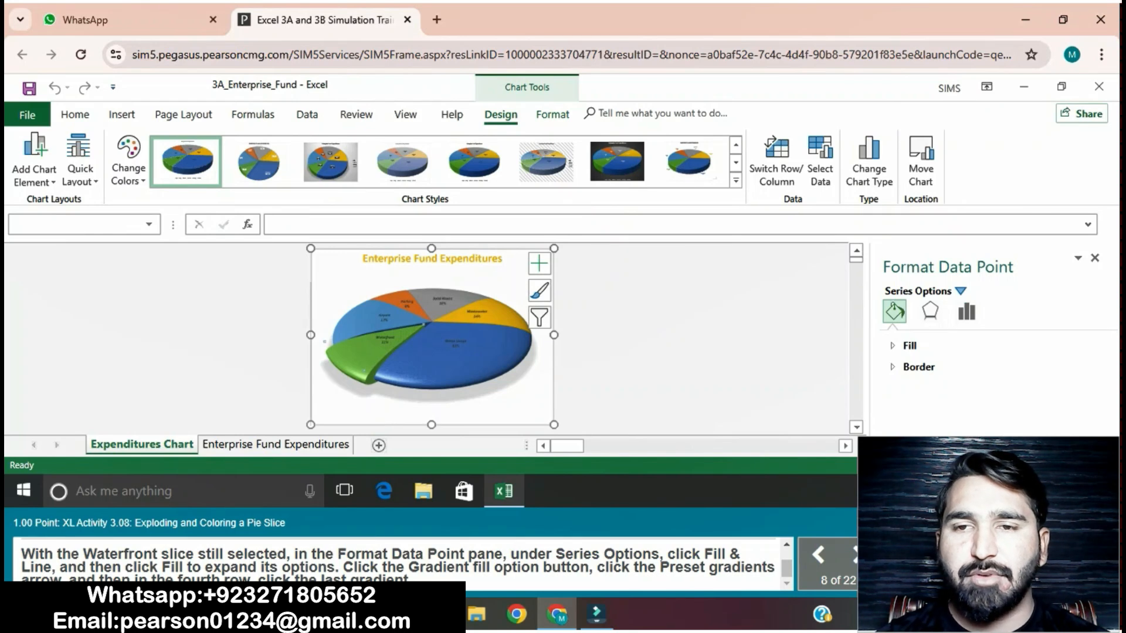
pyautogui.click(910, 346)
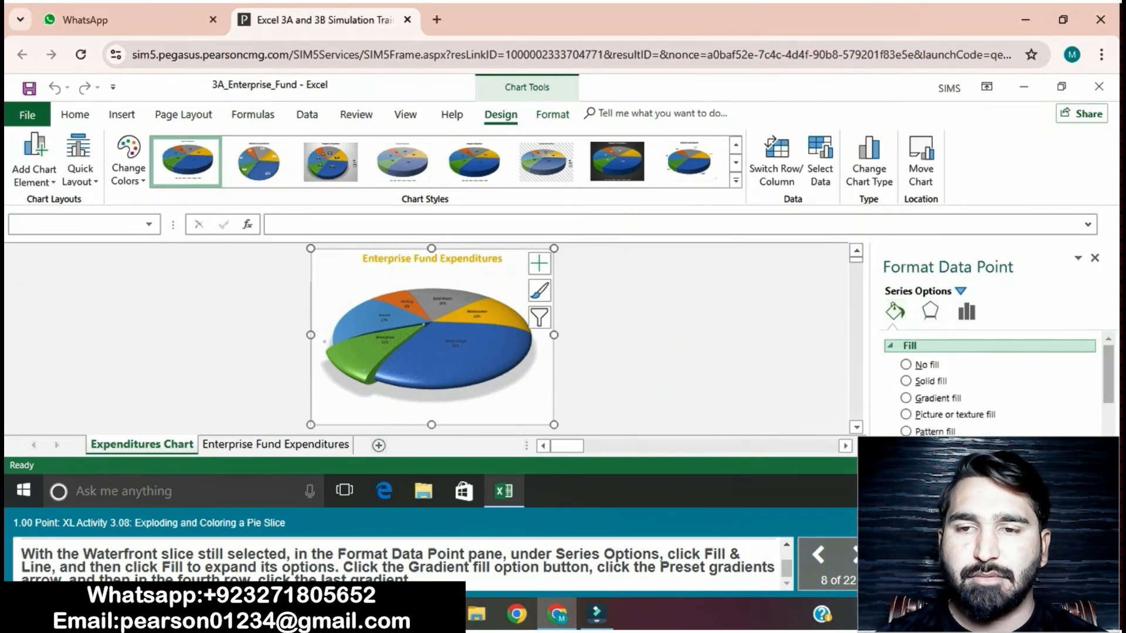
pyautogui.click(906, 397)
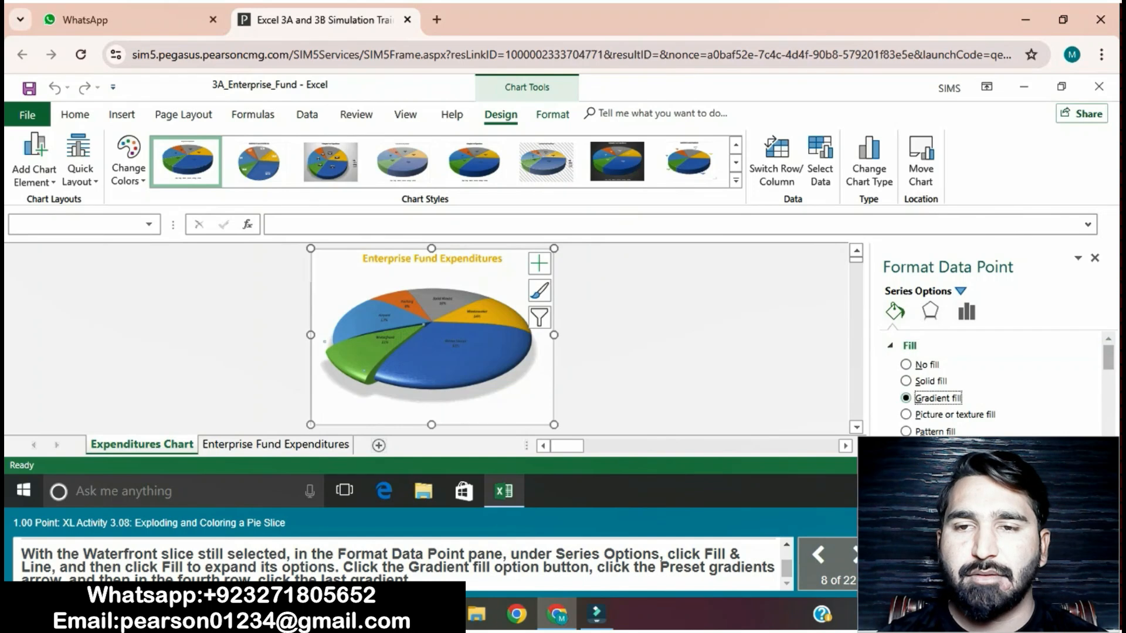
pyautogui.scroll(-2, 991, 384)
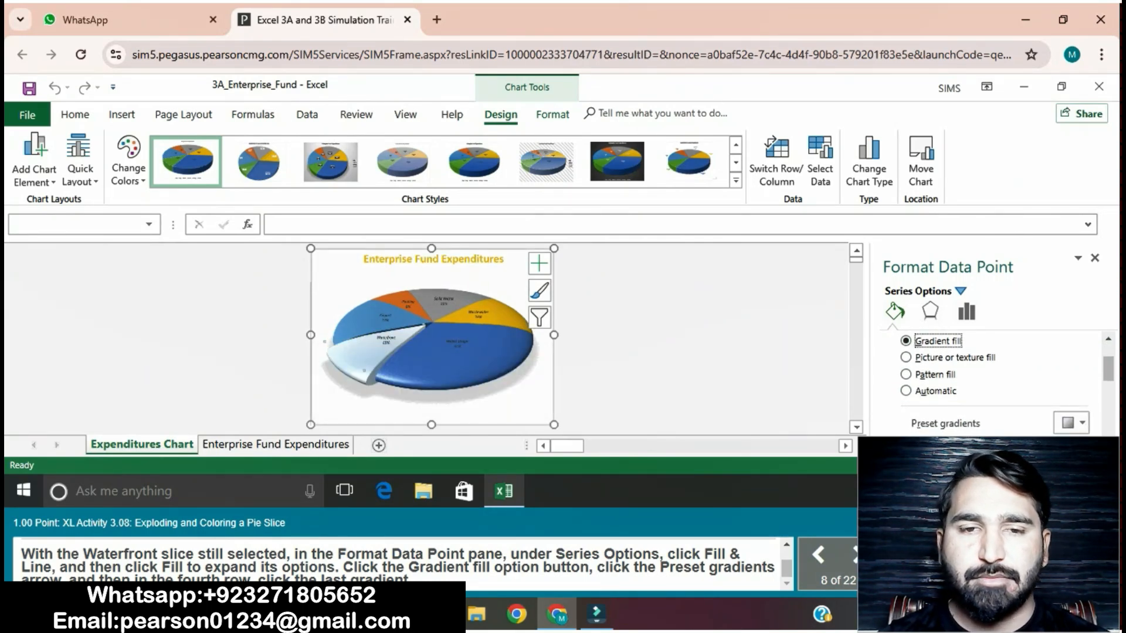
pyautogui.click(1072, 423)
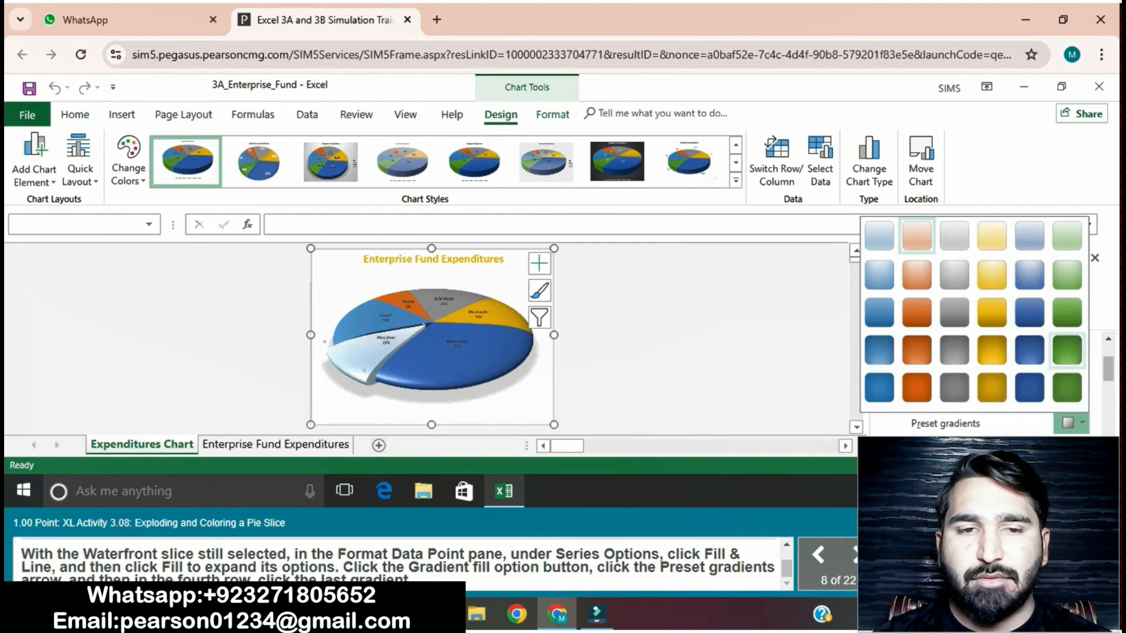
pyautogui.click(1067, 350)
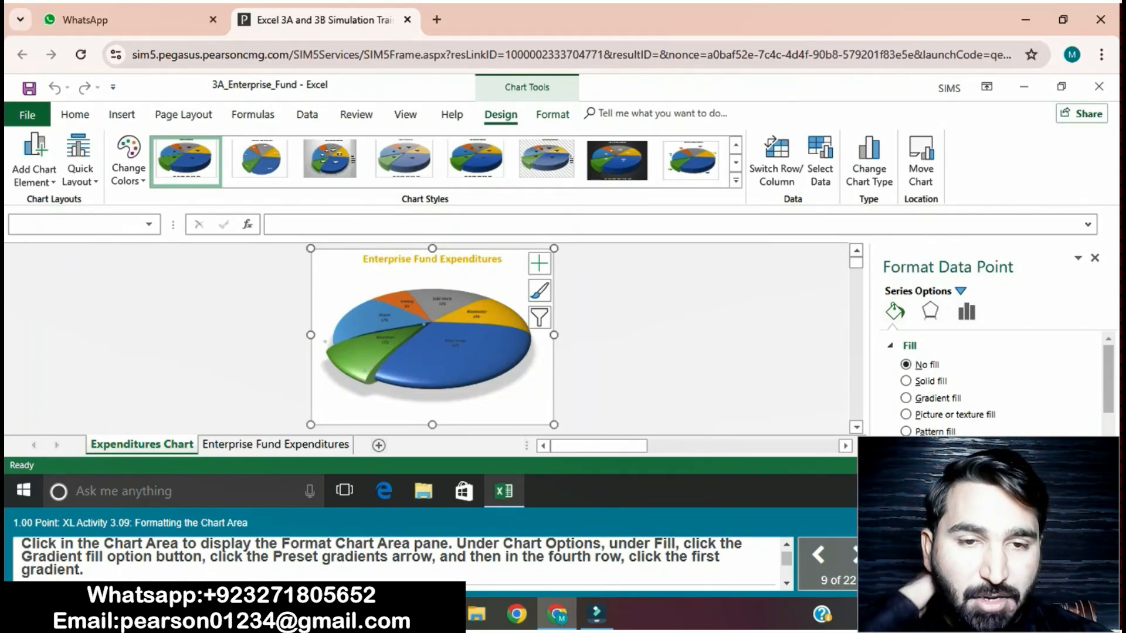
# Step: Give the chart area a gradient fill using the first preset gradient in the fourth row
pyautogui.click(463, 405)
pyautogui.click(464, 417)
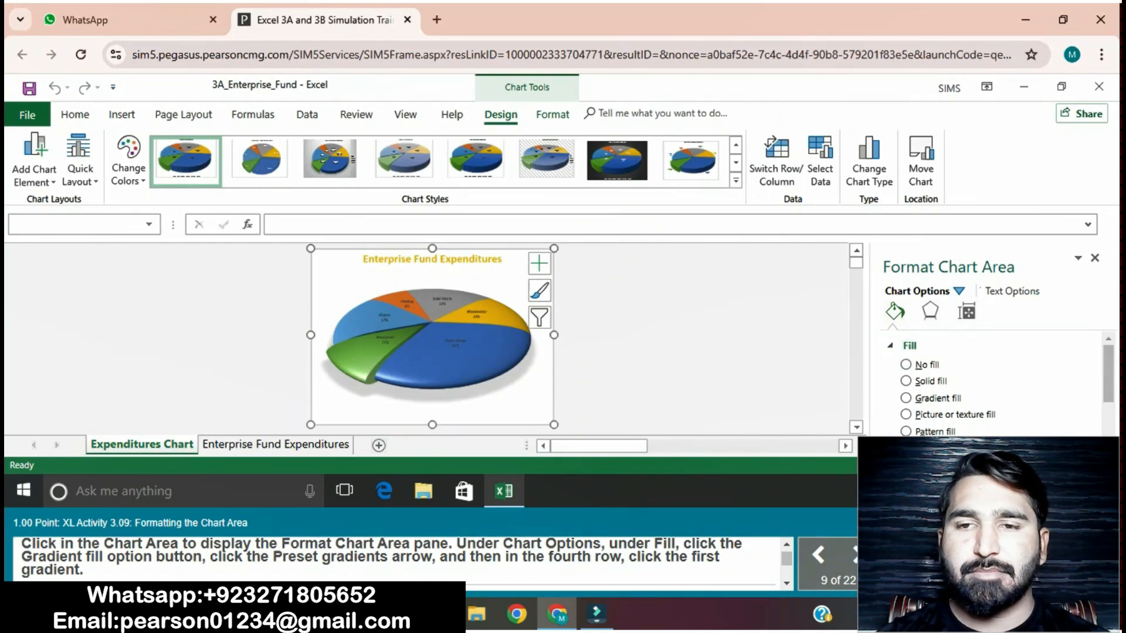
pyautogui.click(905, 397)
pyautogui.scroll(-3, 991, 381)
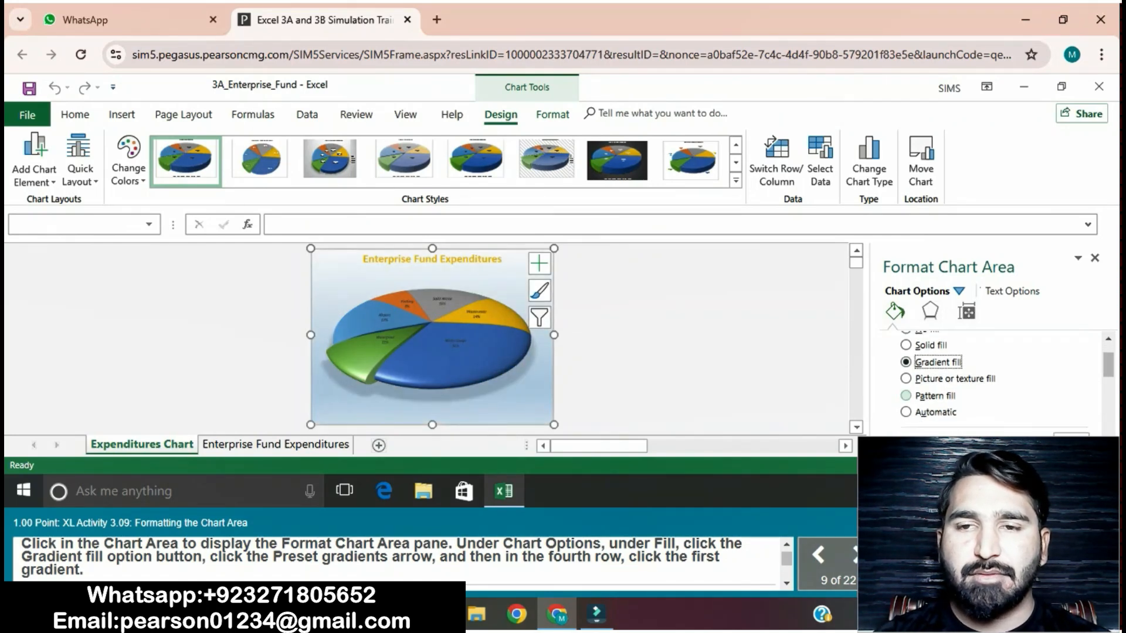
pyautogui.click(1082, 402)
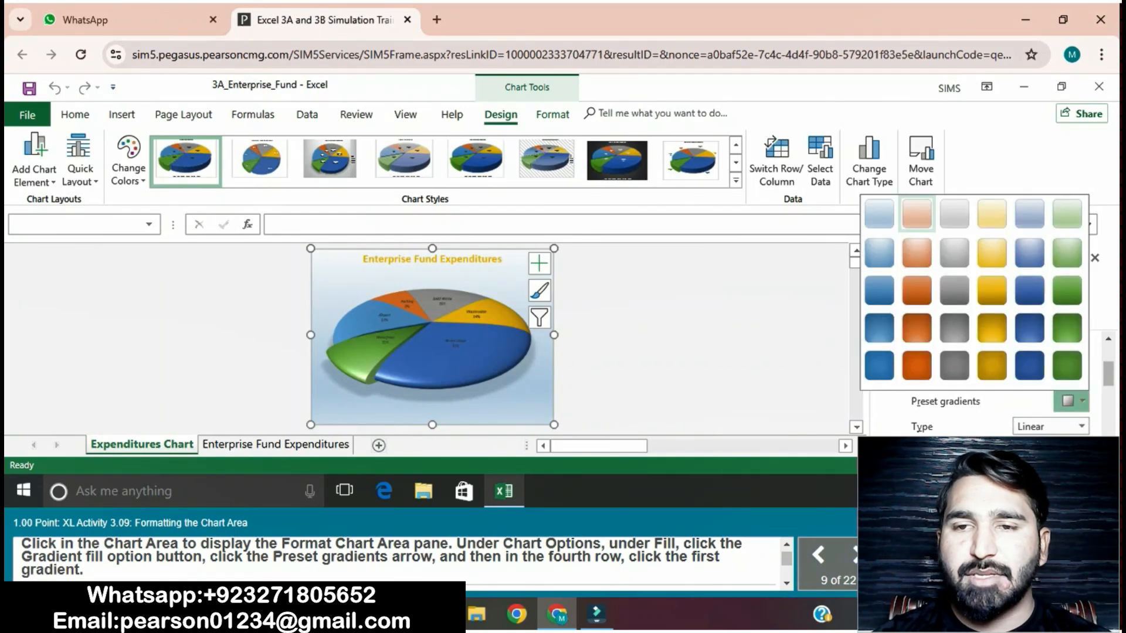
pyautogui.click(879, 328)
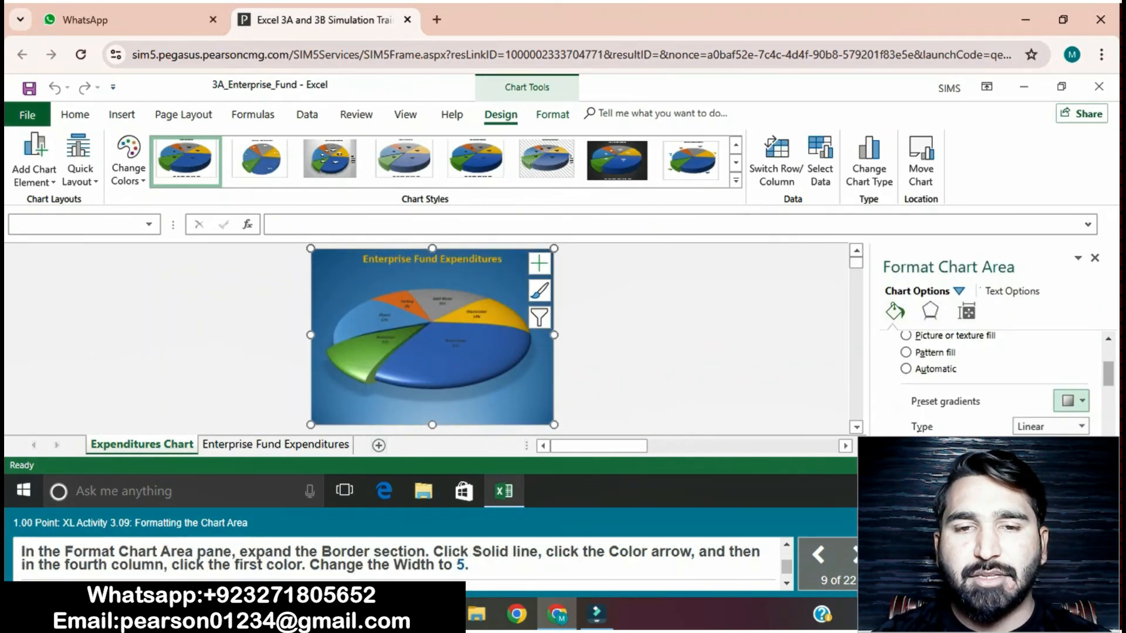
# Step: Add a solid line border in Blue-Gray, Text 2 to the chart area
pyautogui.scroll(-4, 991, 382)
pyautogui.scroll(-1, 991, 381)
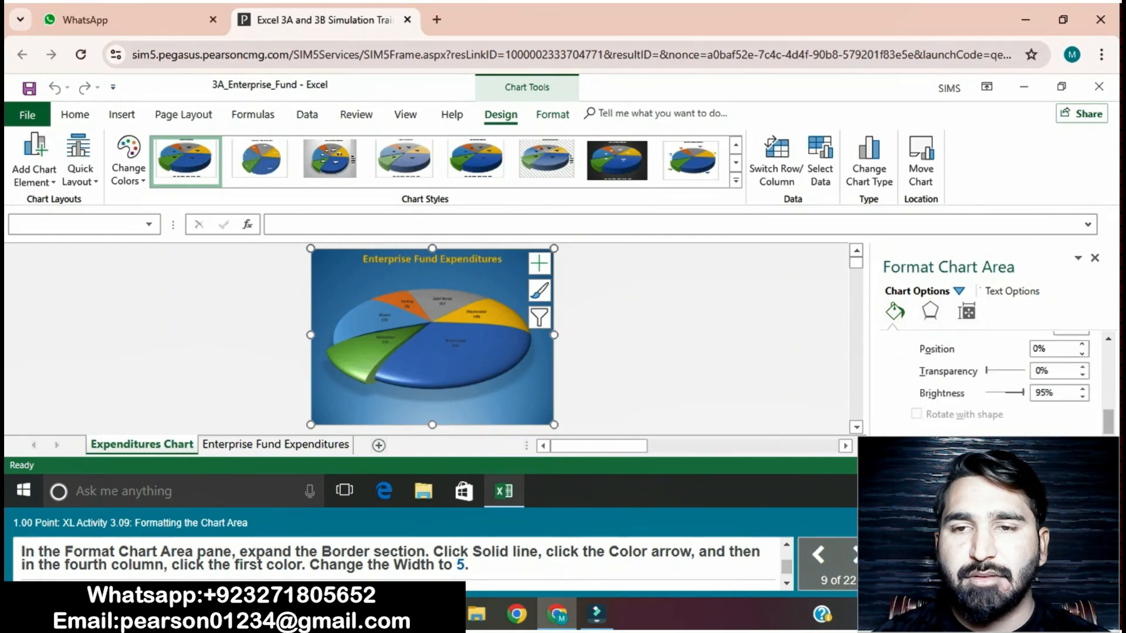
pyautogui.scroll(-2, 991, 381)
pyautogui.click(918, 392)
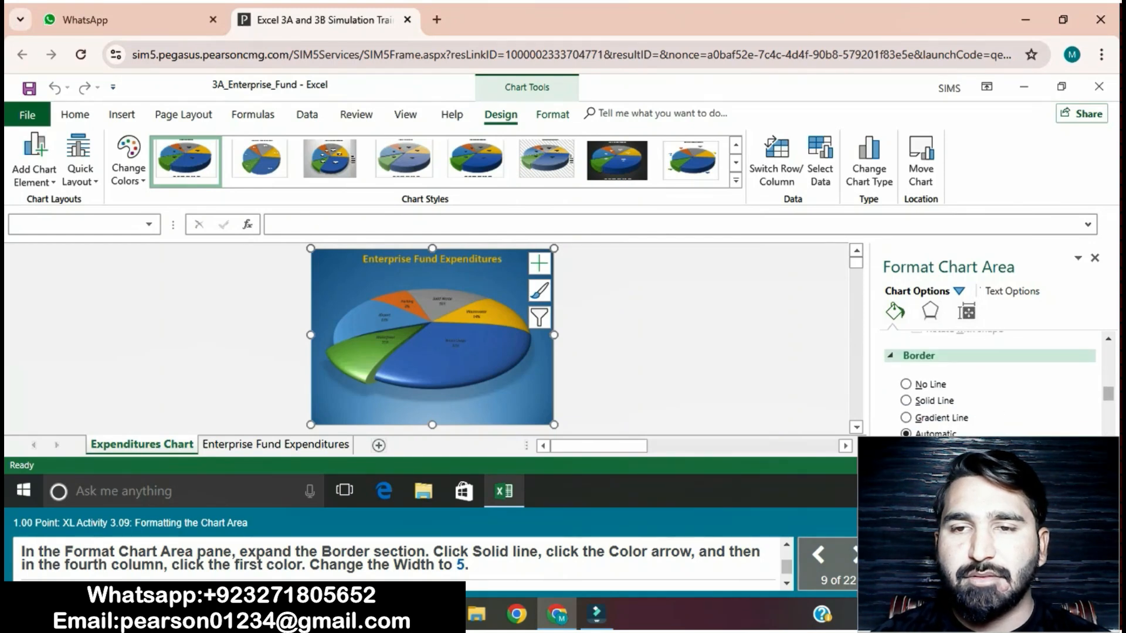
pyautogui.click(906, 394)
pyautogui.scroll(-2, 991, 381)
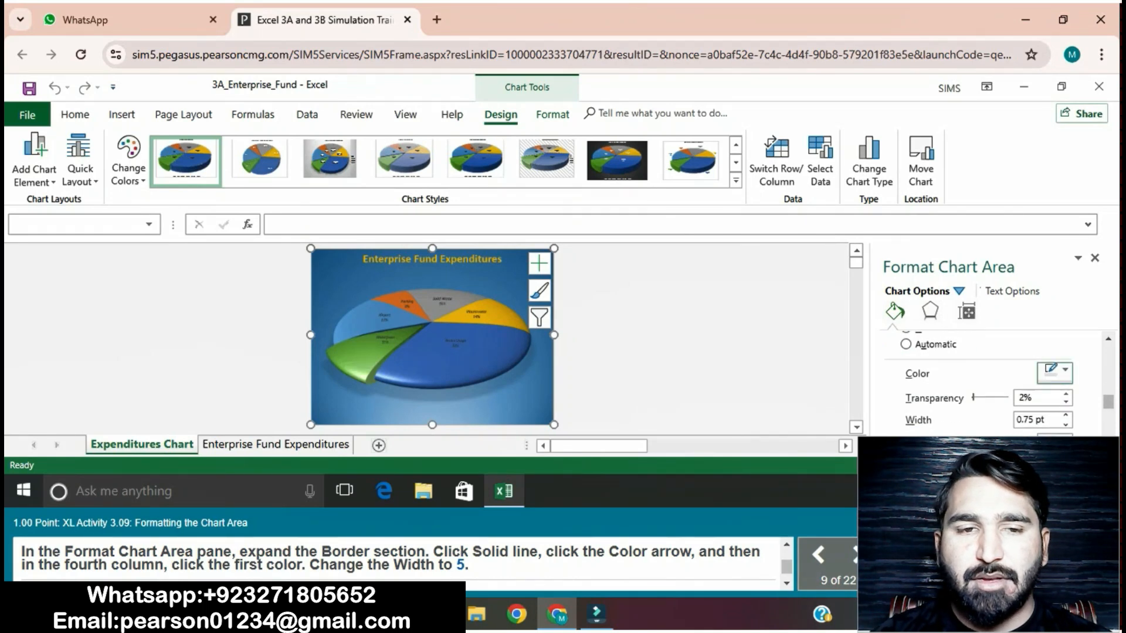
pyautogui.click(1063, 371)
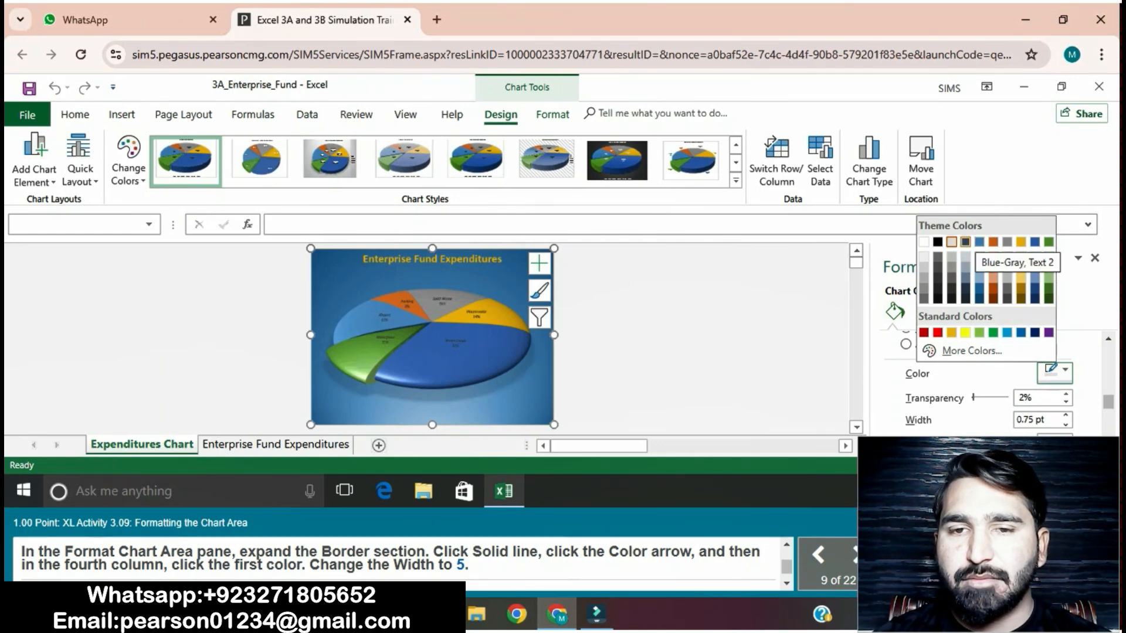
pyautogui.click(966, 242)
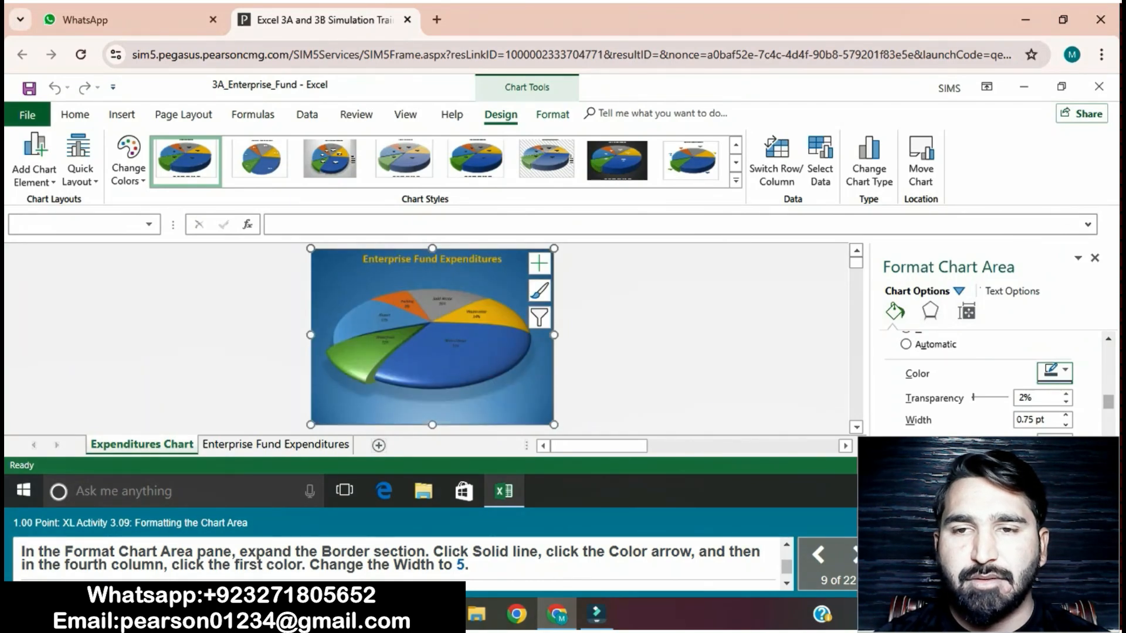
# Step: Set the chart area's border width to 5 pt
pyautogui.click(1028, 420)
pyautogui.press('BackSpace')
pyautogui.press('BackSpace')
pyautogui.press('BackSpace')
pyautogui.press('BackSpace')
pyautogui.write('5')
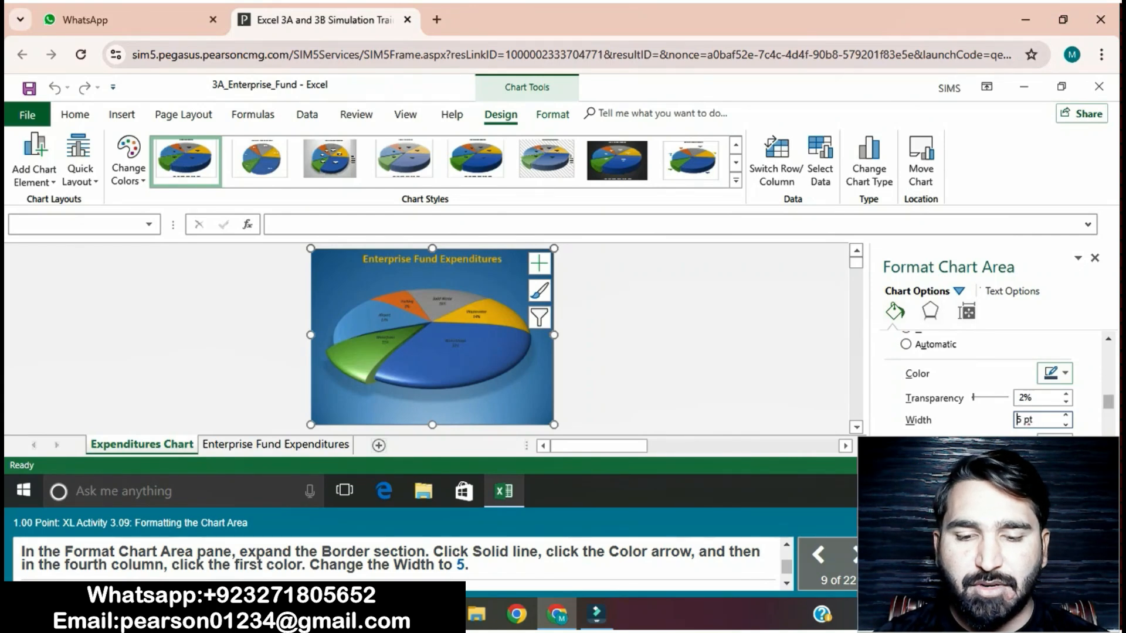
pyautogui.press('Return')
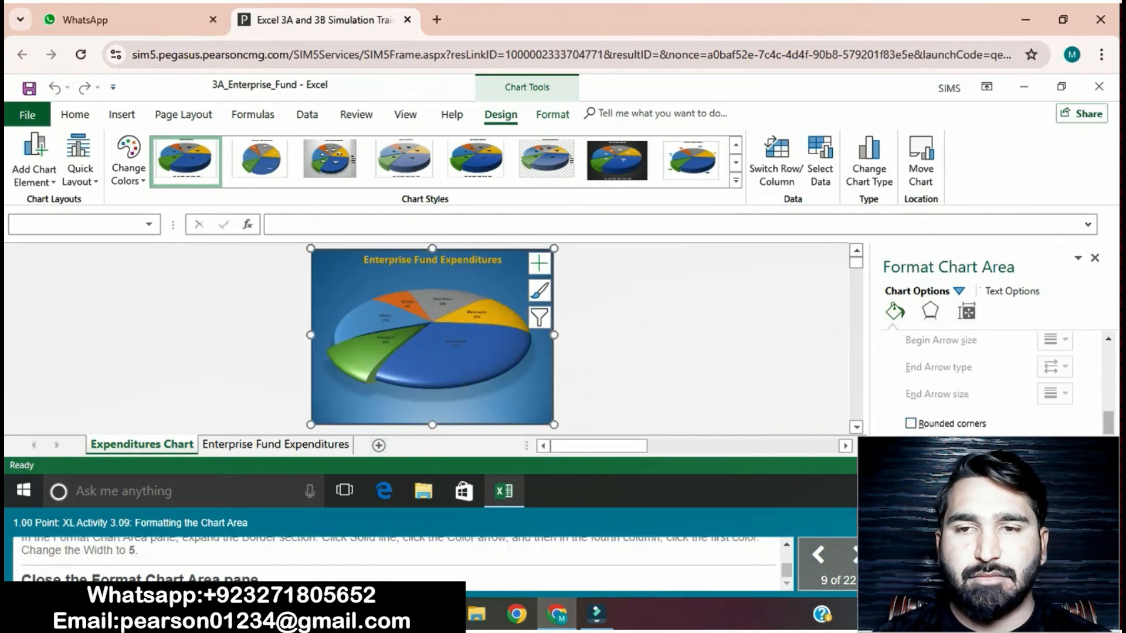